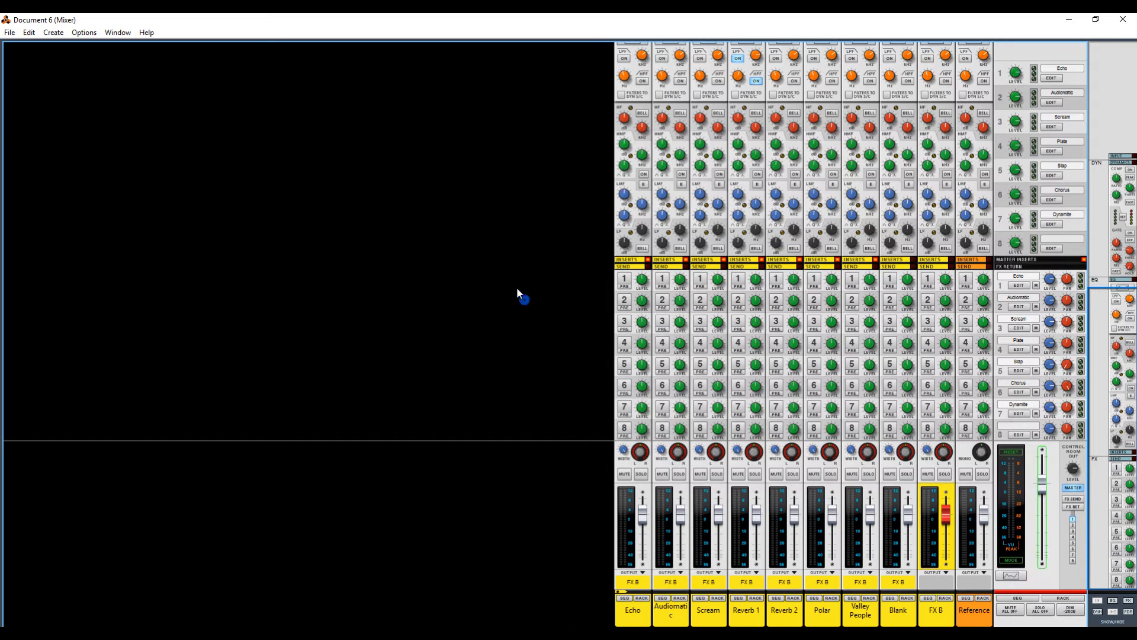
{"action": "right_click", "coordinate": [987, 619]}
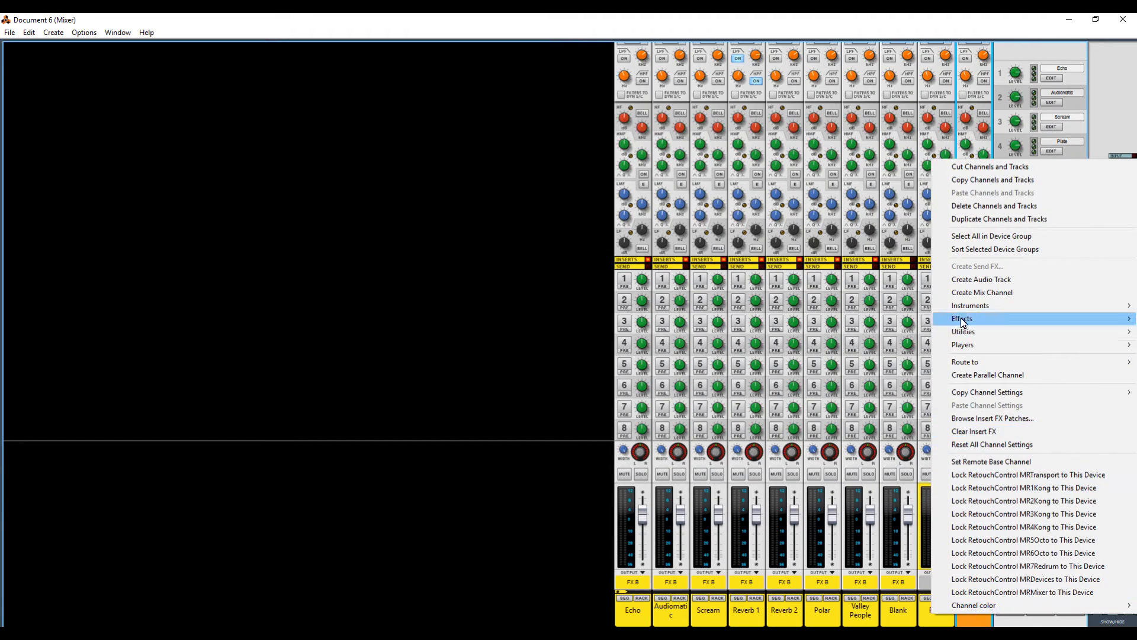
{"action": "mouse_move", "coordinate": [965, 311]}
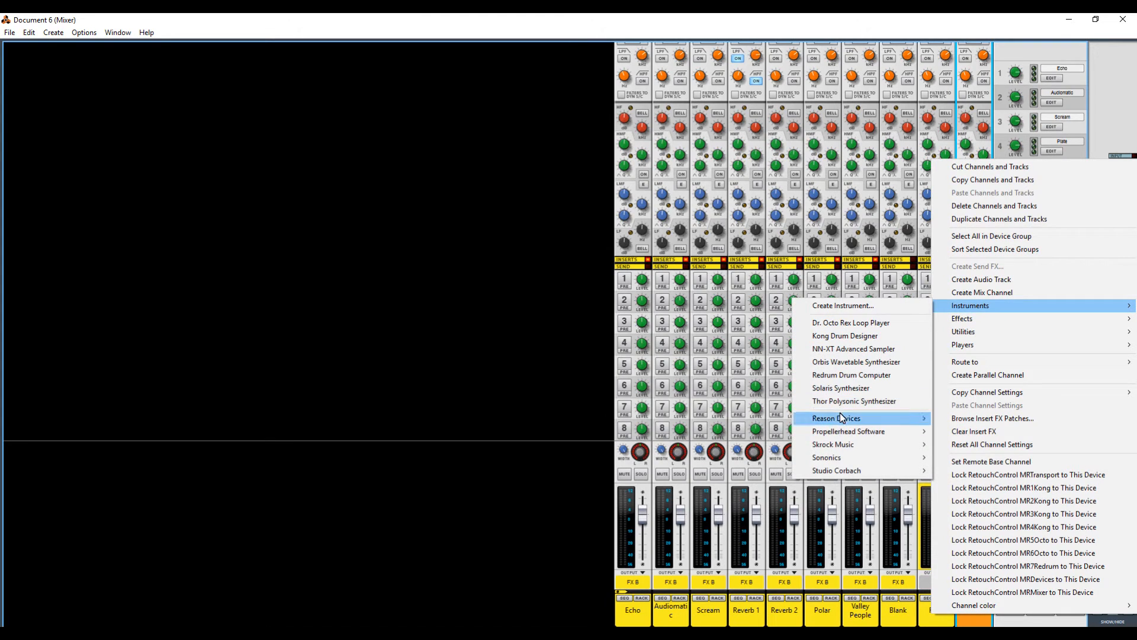
{"action": "mouse_move", "coordinate": [842, 421]}
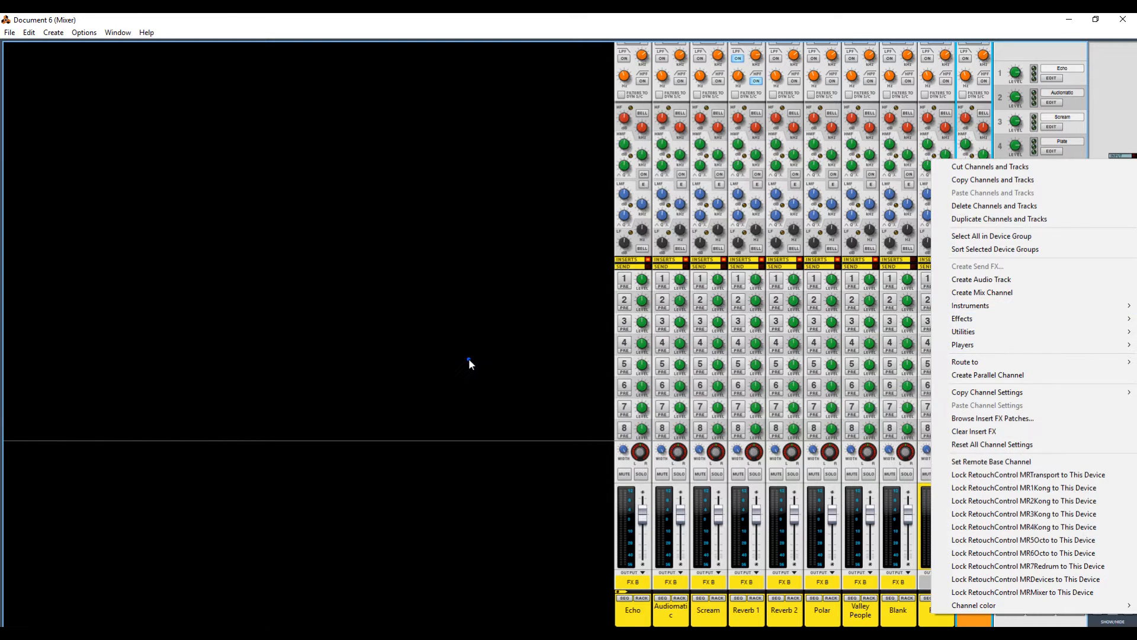
{"action": "left_click", "coordinate": [469, 359]}
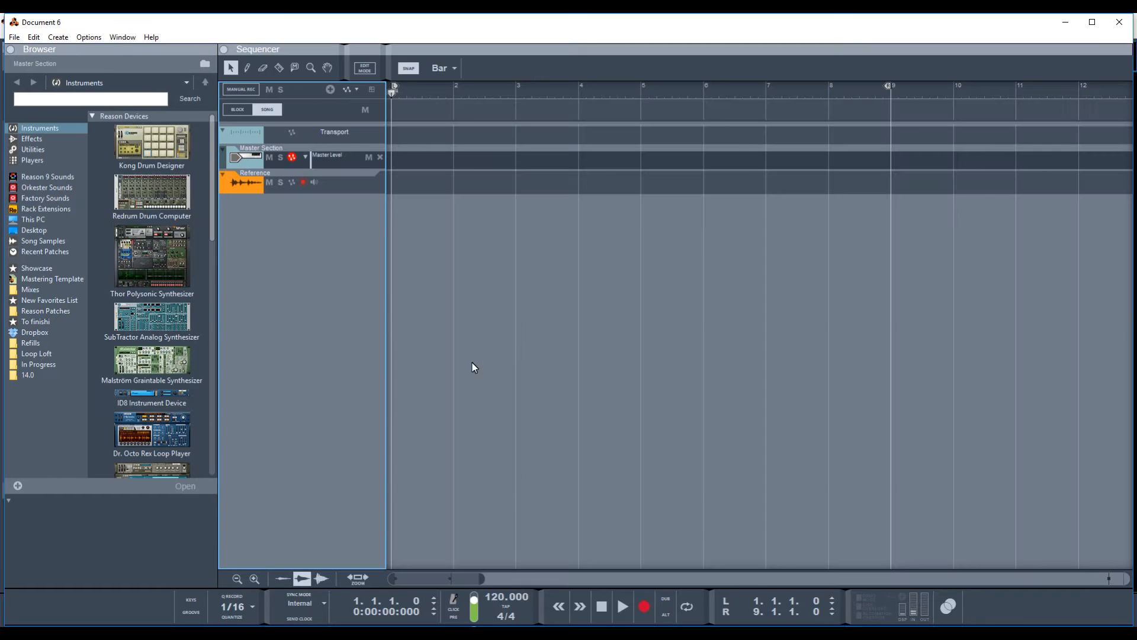
{"action": "left_click", "coordinate": [314, 238]}
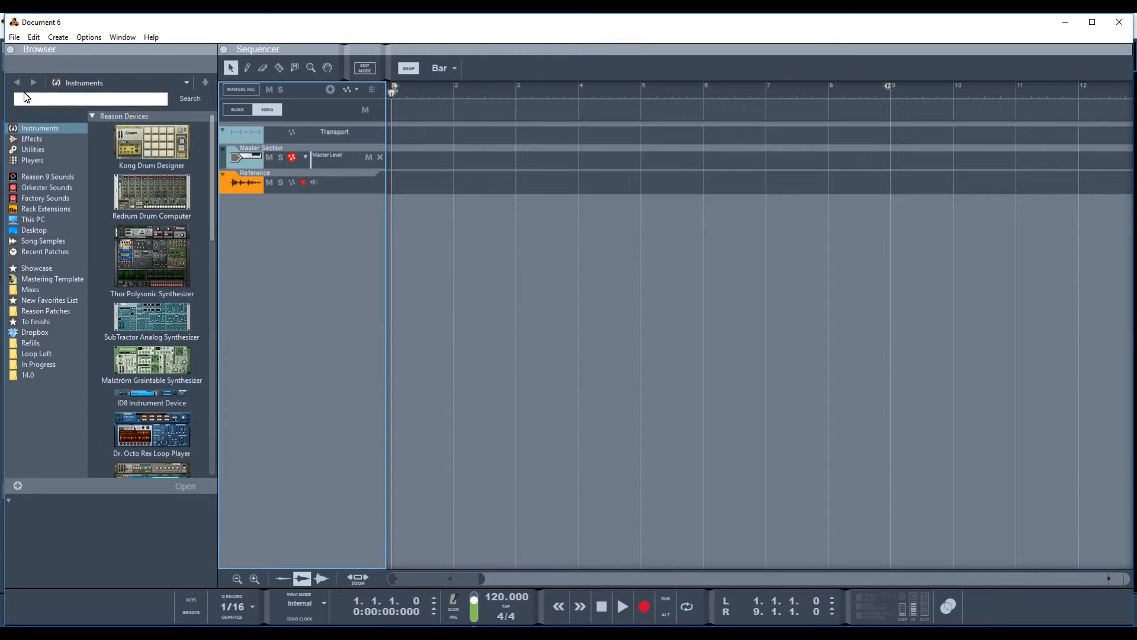
Look through the keys - wurlitzer loops in the Sample Magic - Sunrise Sessions stylus rmx folder and return to the Refills folder.
{"action": "left_click", "coordinate": [62, 344]}
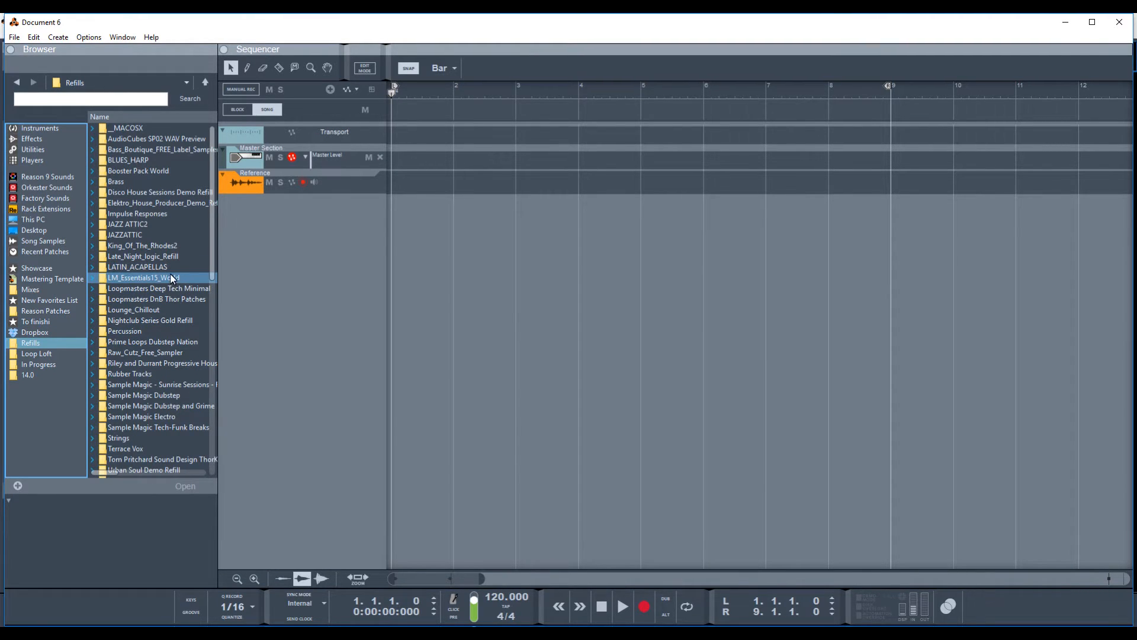
{"action": "double_click", "coordinate": [174, 388]}
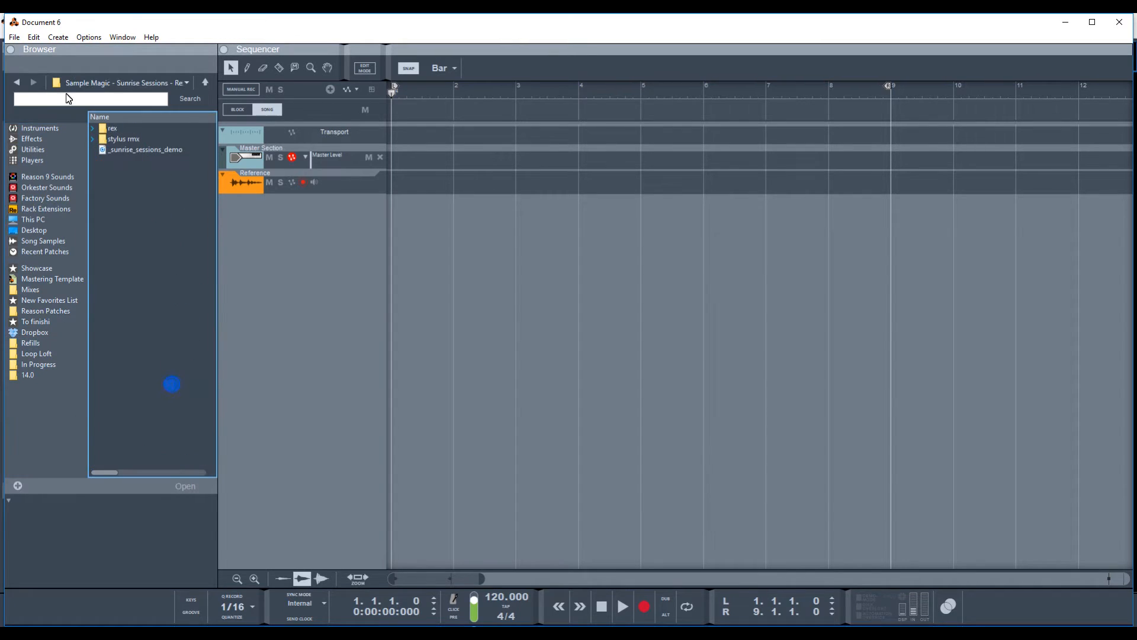
{"action": "double_click", "coordinate": [176, 137]}
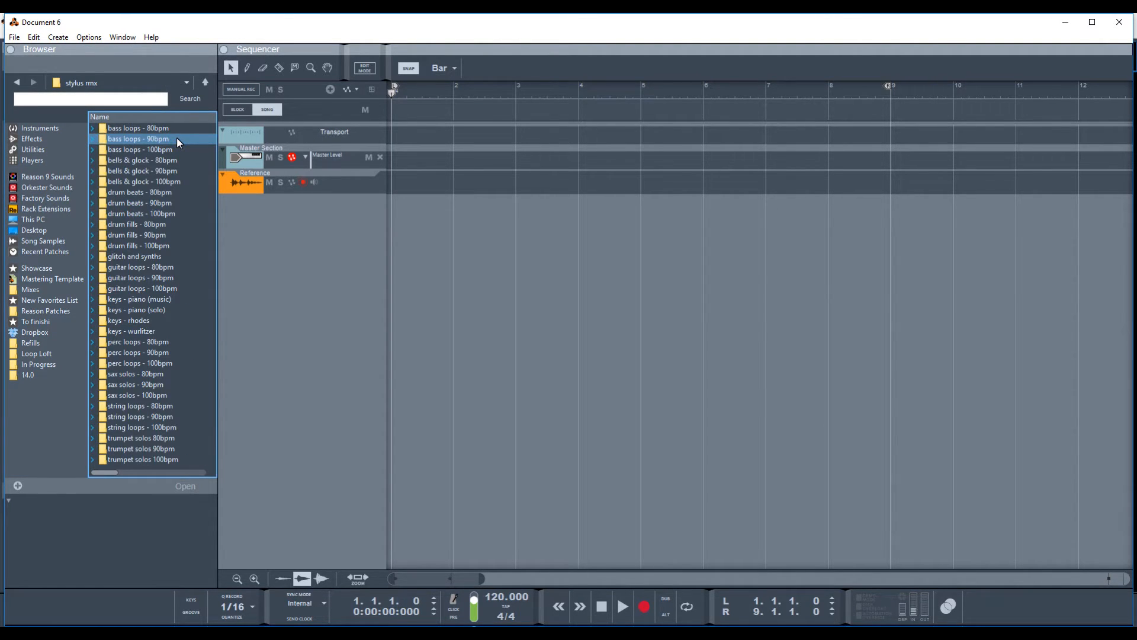
{"action": "double_click", "coordinate": [152, 332]}
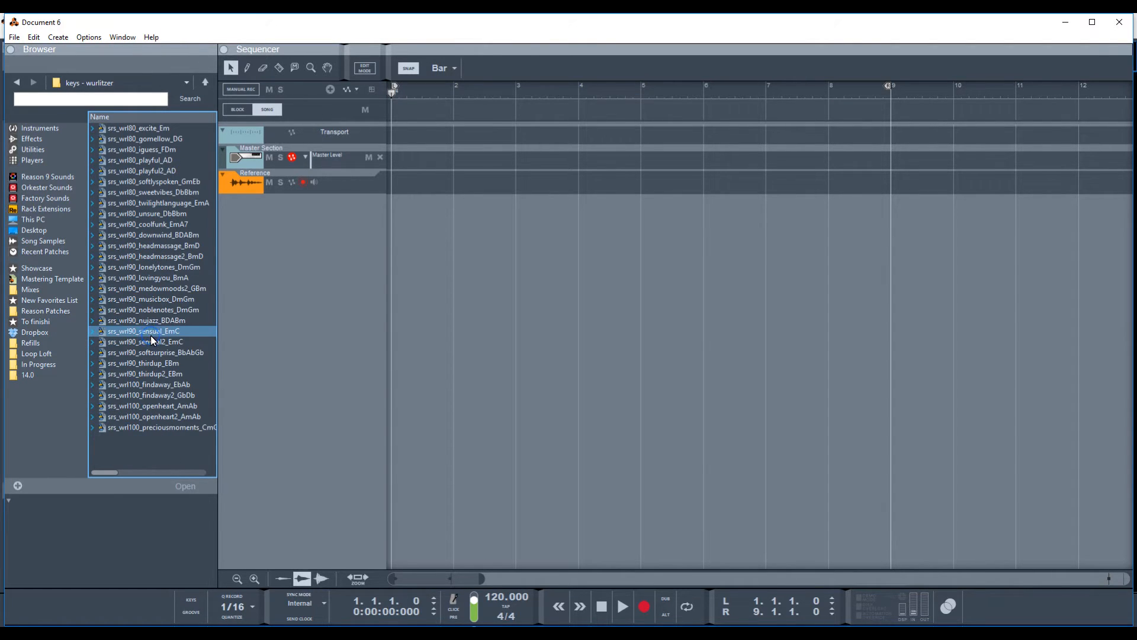
{"action": "left_click", "coordinate": [204, 84]}
{"action": "left_click", "coordinate": [203, 84]}
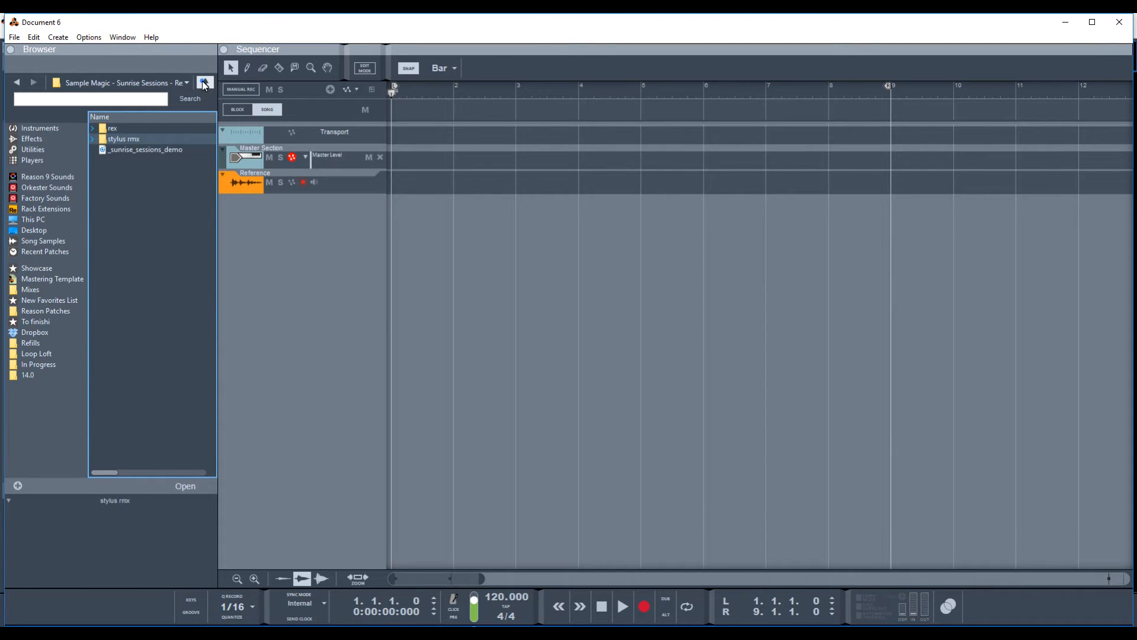
{"action": "left_click", "coordinate": [204, 84]}
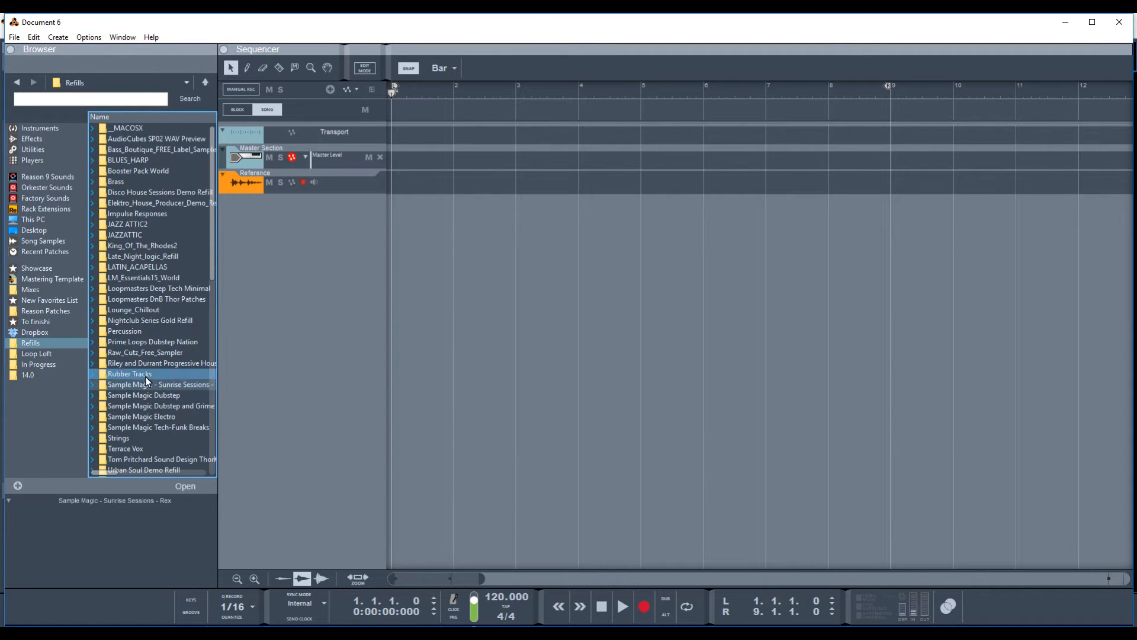
Open Brazilian Guitars' 122 AQUA folder within Lounge_Chillout's Organic_Loops_freepack2014 and preview the Agua bass and lead guitar loops.
{"action": "double_click", "coordinate": [162, 310]}
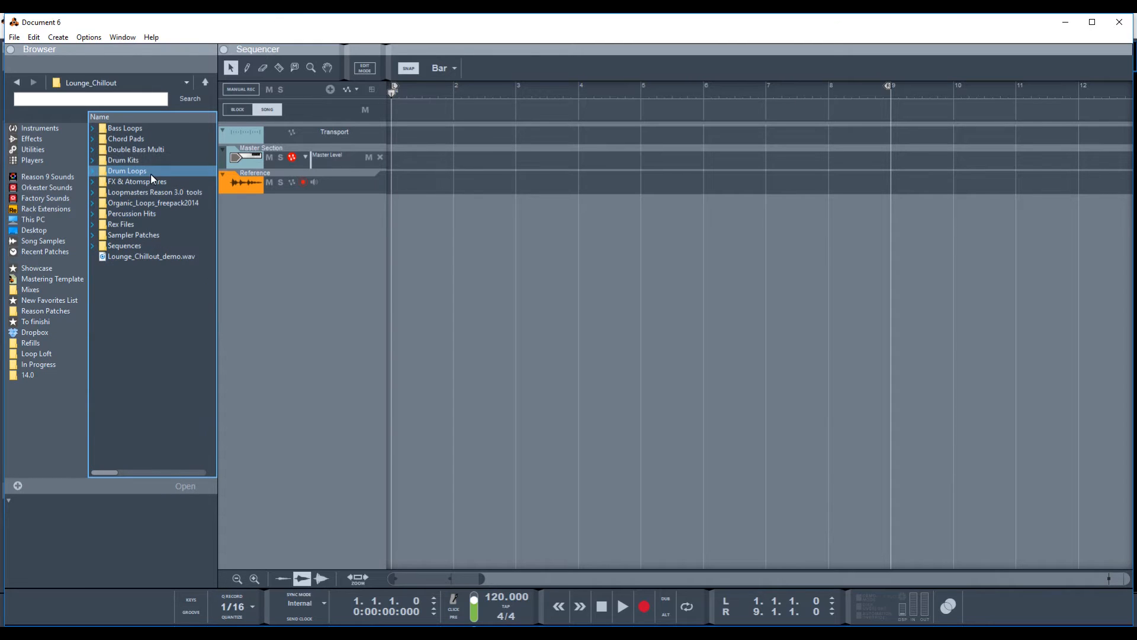
{"action": "double_click", "coordinate": [167, 203]}
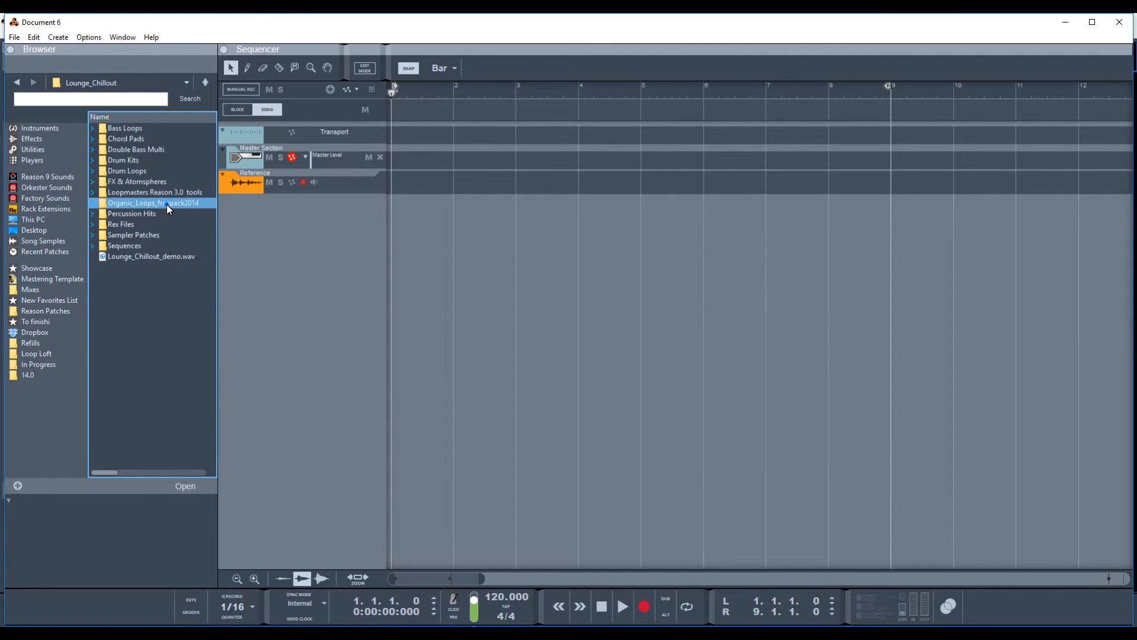
{"action": "double_click", "coordinate": [157, 130]}
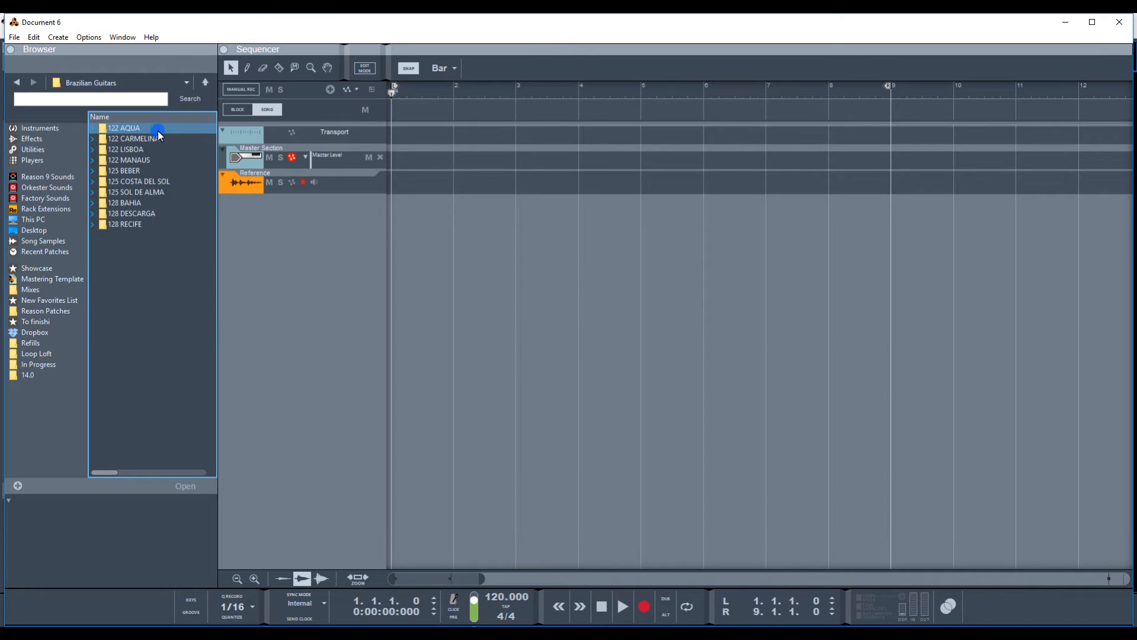
{"action": "double_click", "coordinate": [157, 130]}
{"action": "left_click", "coordinate": [166, 129]}
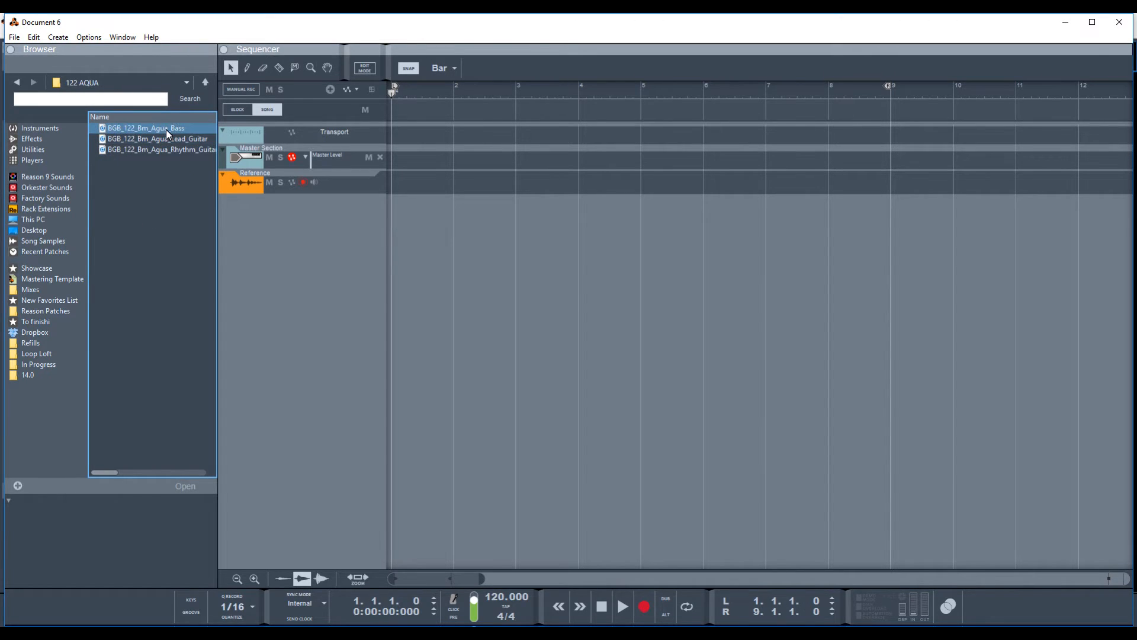
{"action": "left_click", "coordinate": [170, 140]}
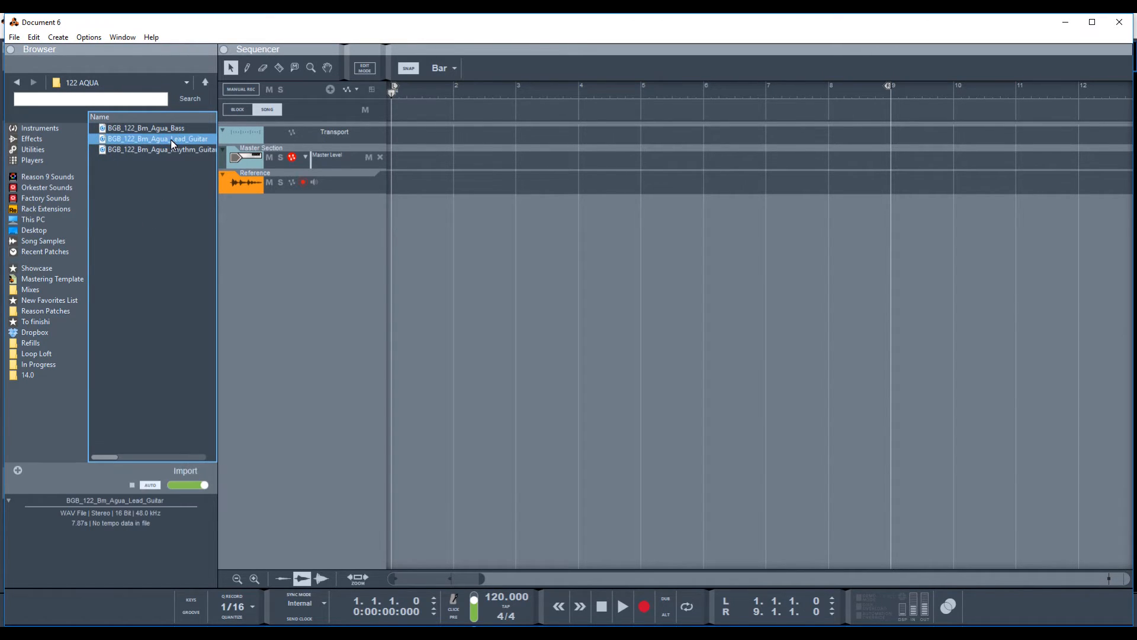
Place BGB_122_Bm_Agua_Lead_Guitar at bar 1 on the Reference track, stop its preview, and lengthen the clip to exactly 4 bars.
{"action": "left_click_drag", "start_coordinate": [171, 140], "coordinate": [395, 184]}
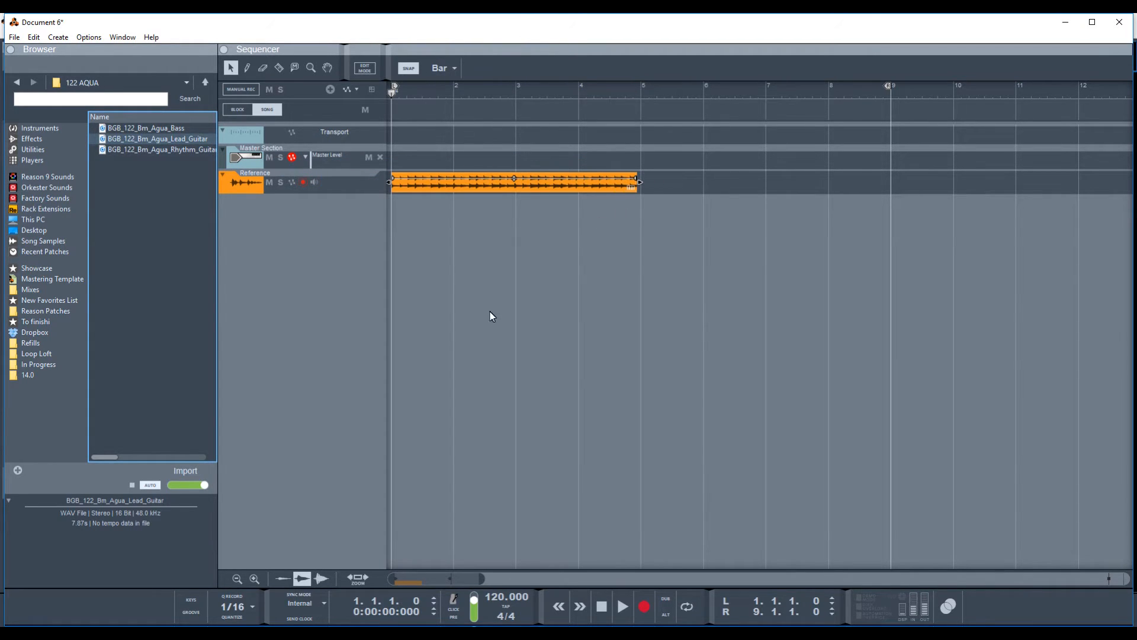
{"action": "left_click", "coordinate": [132, 484]}
{"action": "left_click_drag", "start_coordinate": [636, 181], "coordinate": [638, 182]}
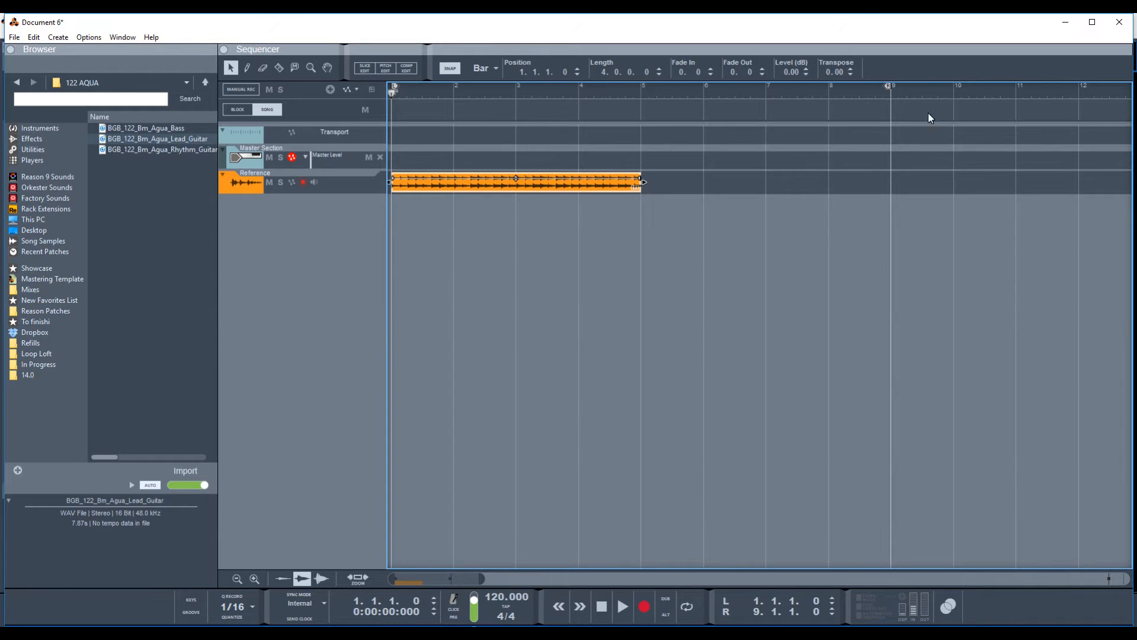
Move the right locator to bar 5 and play part of the guitar clip.
{"action": "left_click_drag", "start_coordinate": [894, 87], "coordinate": [609, 140]}
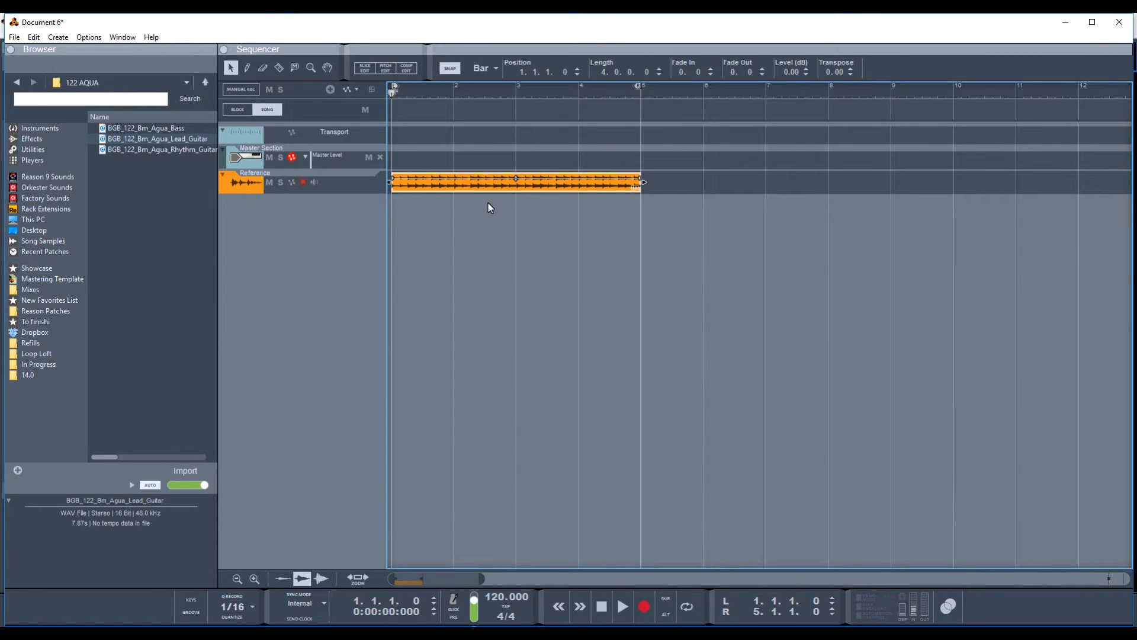
{"action": "key", "text": "space"}
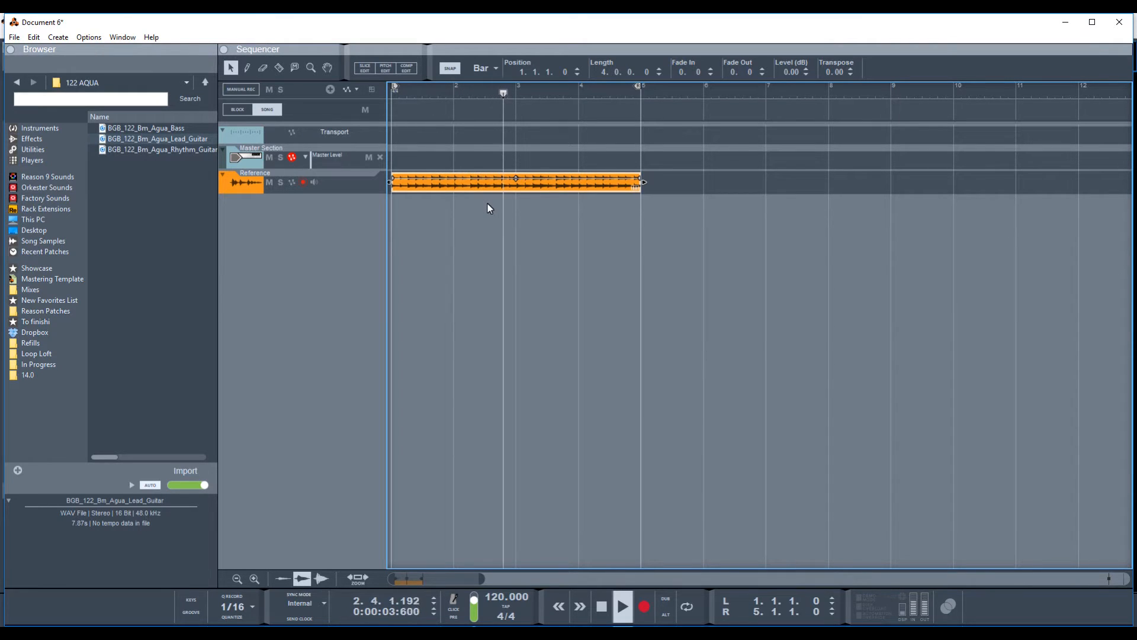
{"action": "key", "text": "space"}
Check the Stretch and Transpose types and other clip commands offered for the guitar clip on the Reference track.
{"action": "right_click", "coordinate": [471, 183]}
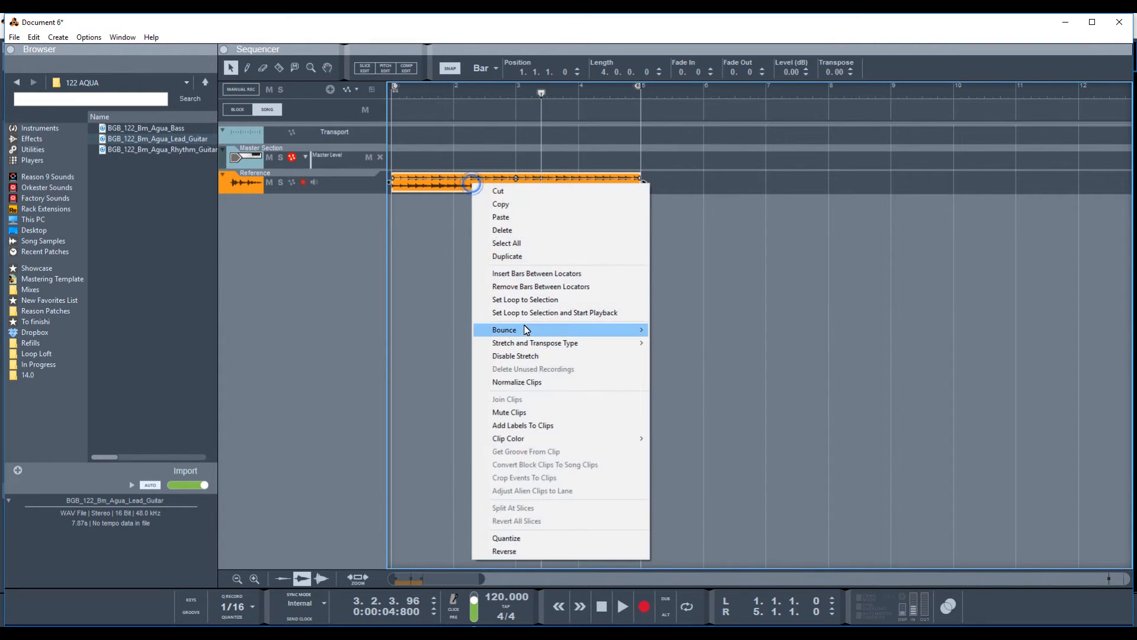
{"action": "mouse_move", "coordinate": [524, 348]}
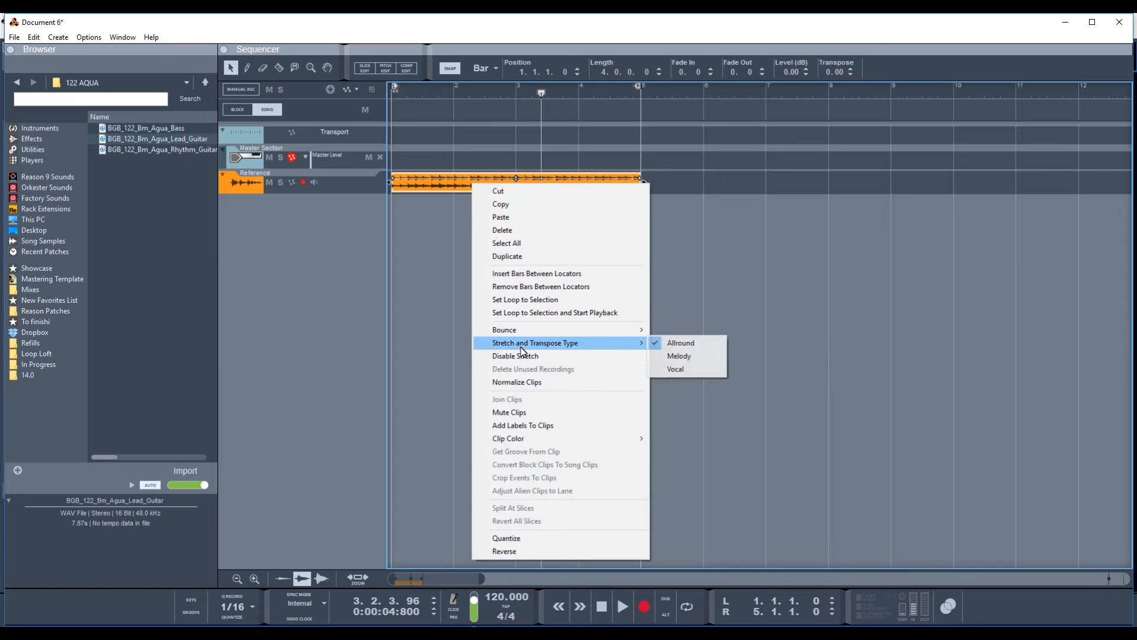
{"action": "left_click", "coordinate": [716, 350]}
{"action": "left_click", "coordinate": [721, 259]}
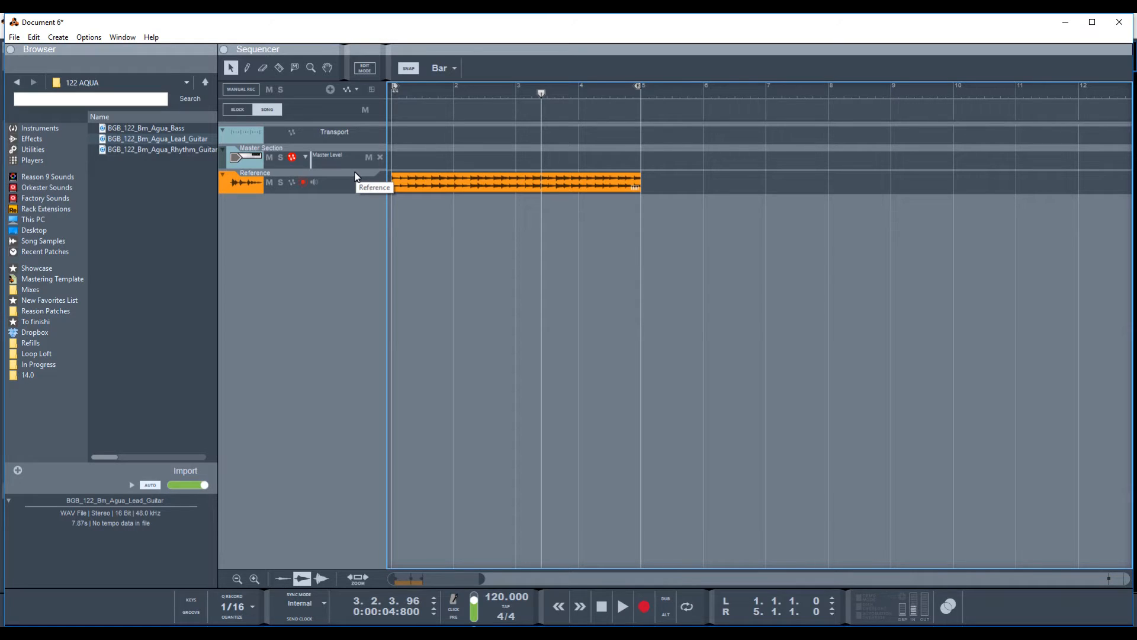
{"action": "right_click", "coordinate": [450, 188]}
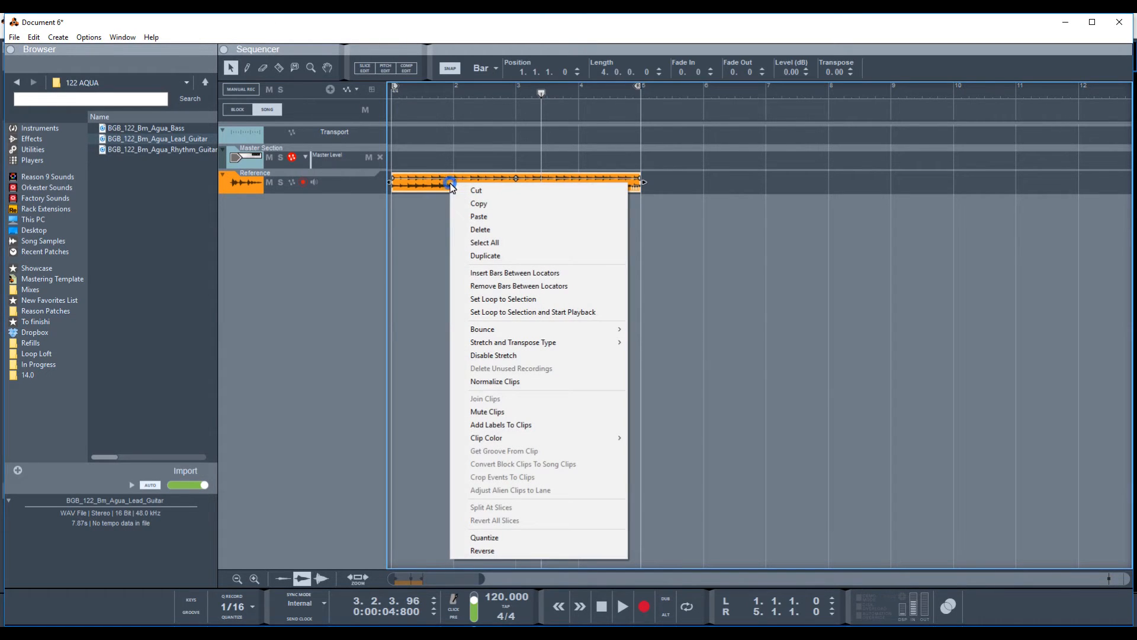
{"action": "left_click", "coordinate": [407, 184]}
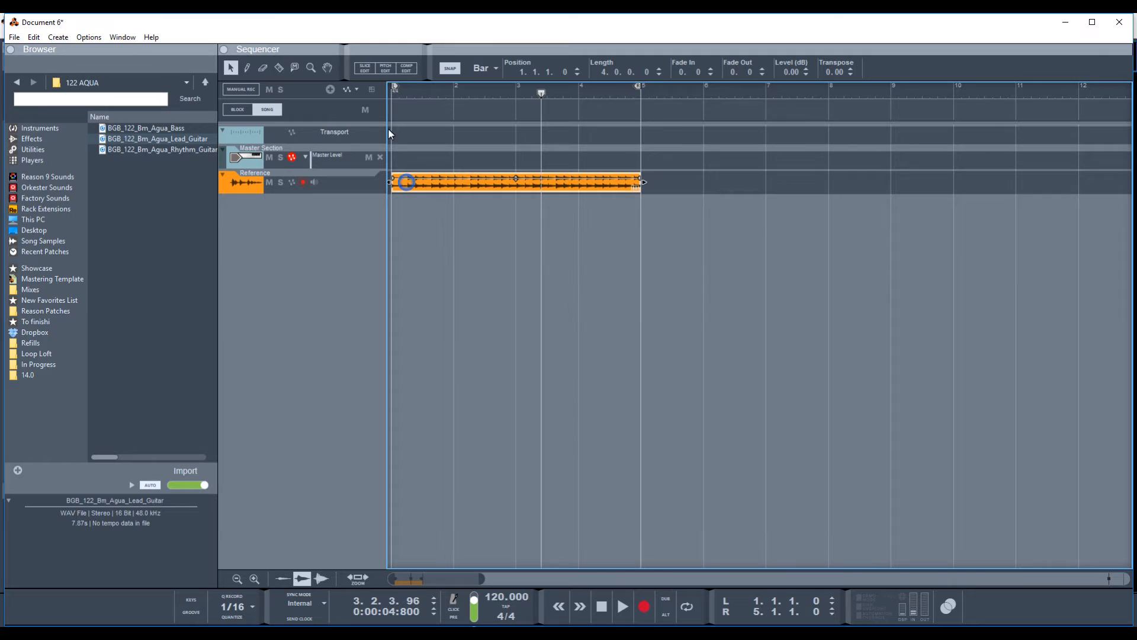
Open the lead guitar clip for inline editing, view it in Comp Edit, and return it to Slice Edit.
{"action": "double_click", "coordinate": [456, 186]}
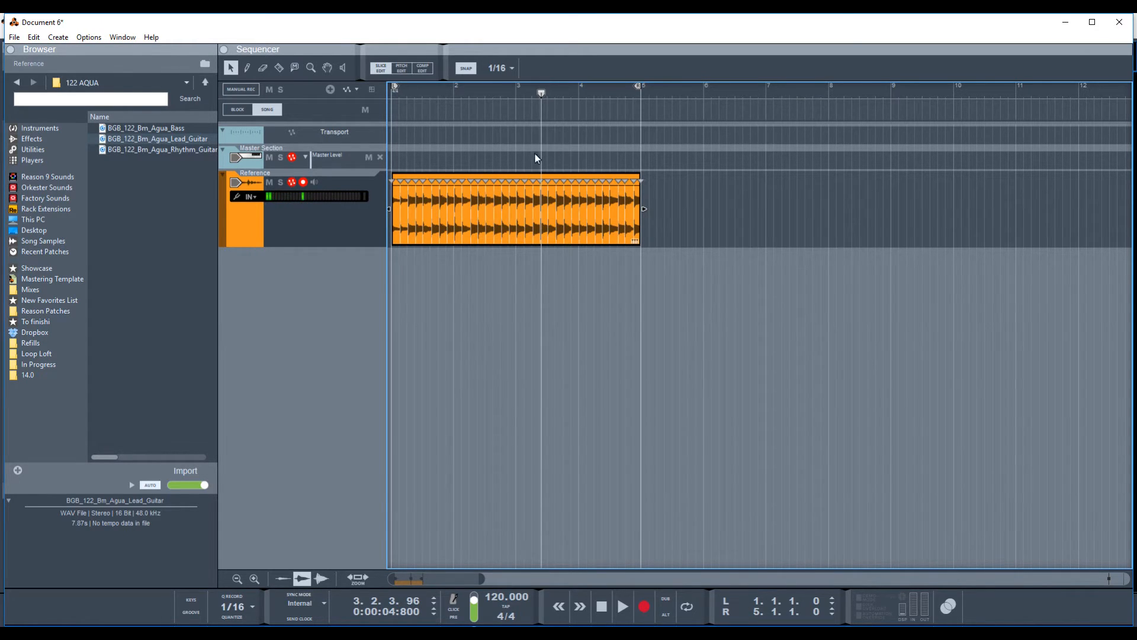
{"action": "left_click", "coordinate": [446, 202]}
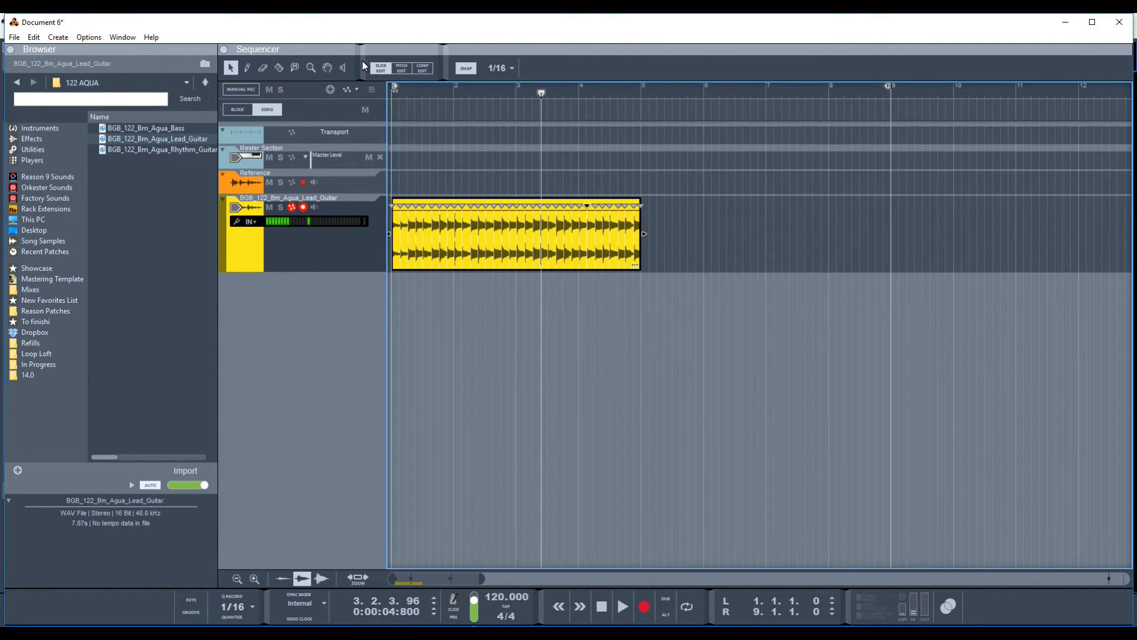
{"action": "left_click", "coordinate": [422, 68]}
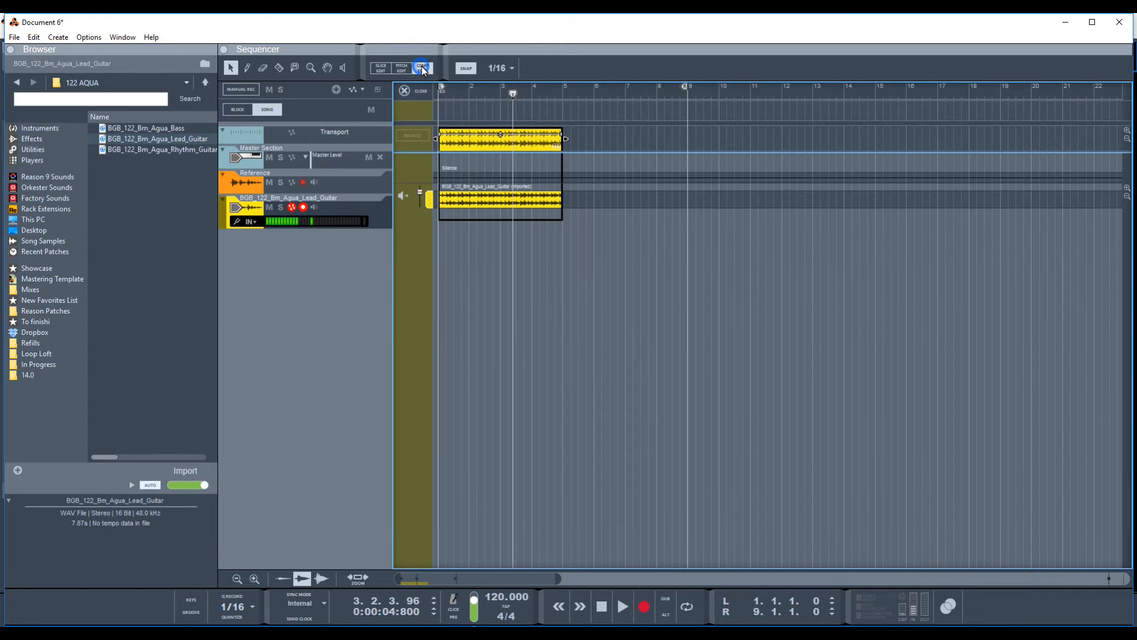
{"action": "left_click", "coordinate": [381, 68]}
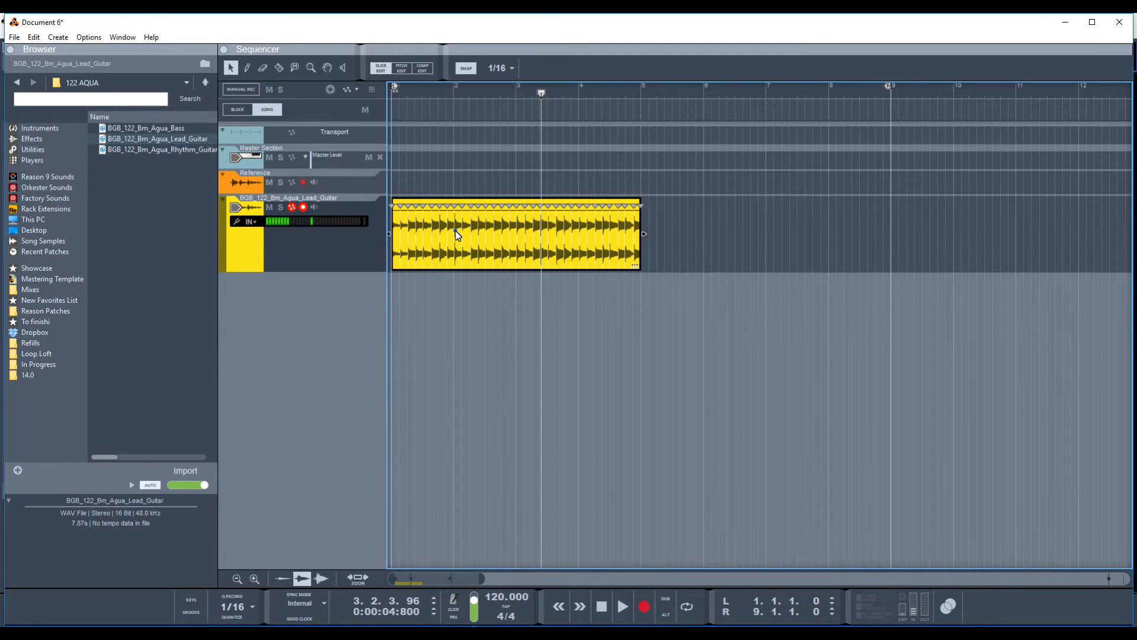
Bounce the sliced lead guitar clip to a REX loop.
{"action": "right_click", "coordinate": [457, 235]}
{"action": "mouse_move", "coordinate": [578, 378]}
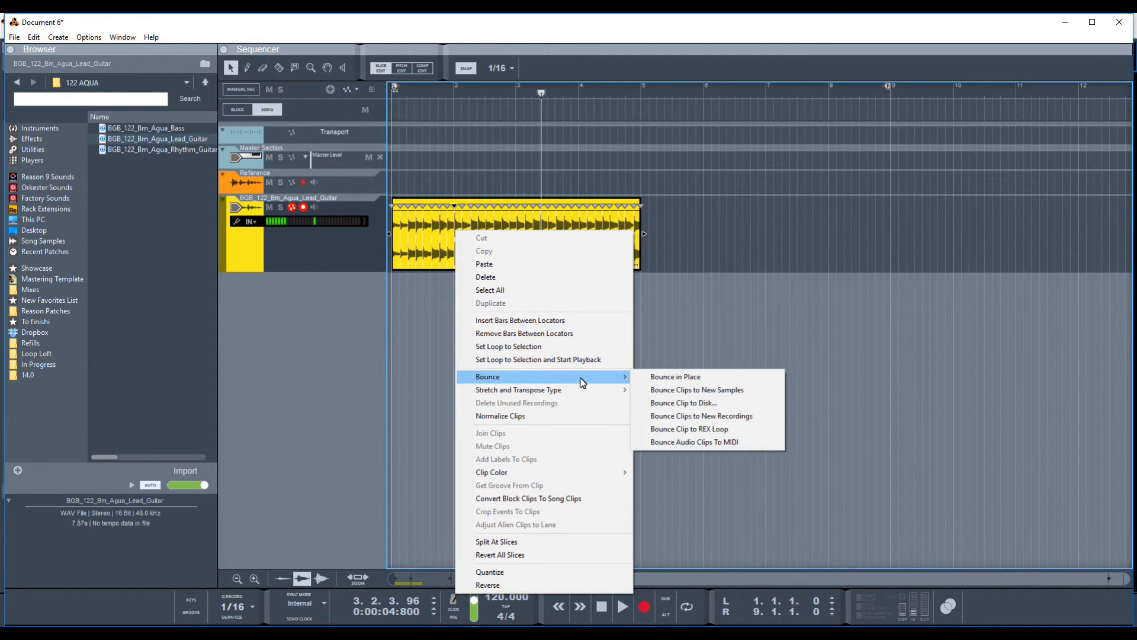
{"action": "left_click", "coordinate": [681, 429]}
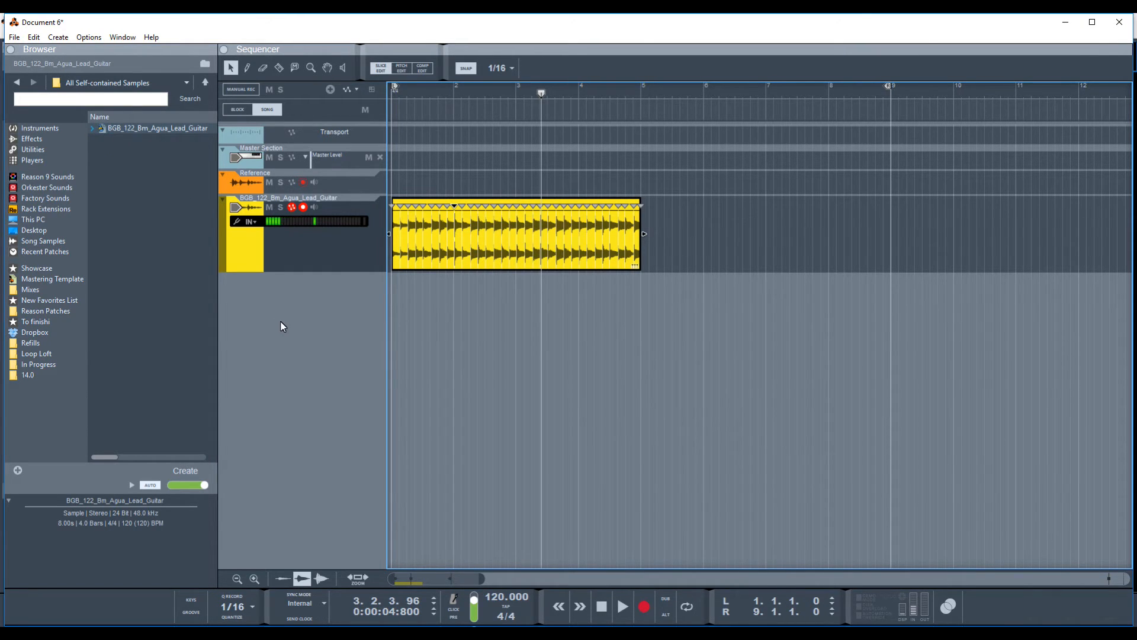
Create a Dr. Octo Rex Loop Player in the empty space beside the existing rack column.
{"action": "key", "text": "alt"}
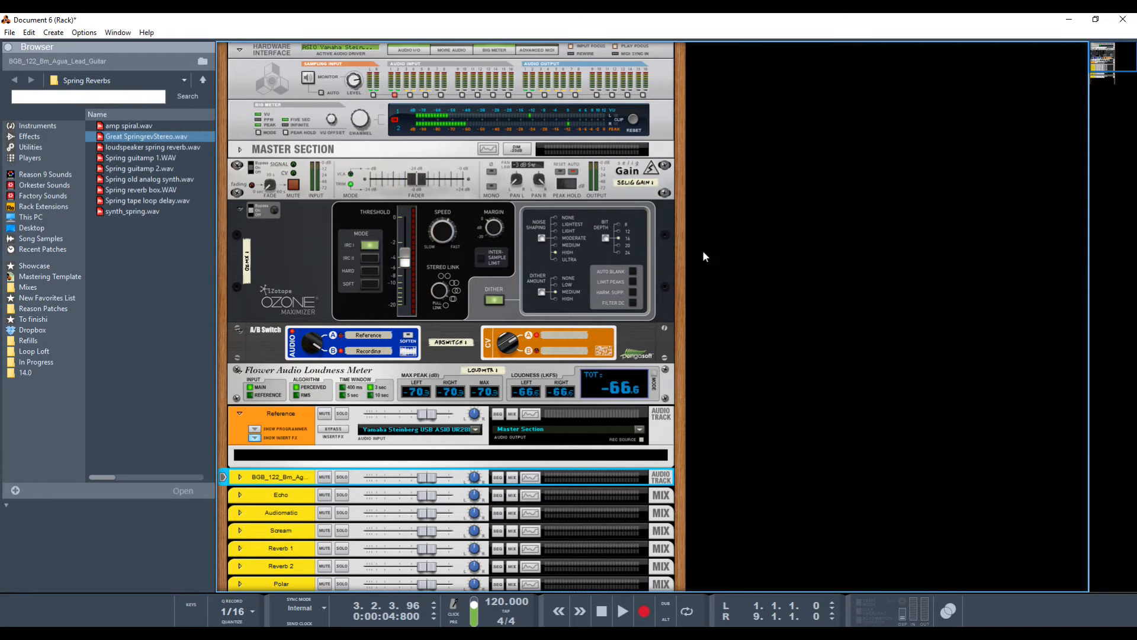
{"action": "right_click", "coordinate": [710, 251]}
{"action": "mouse_move", "coordinate": [776, 345]}
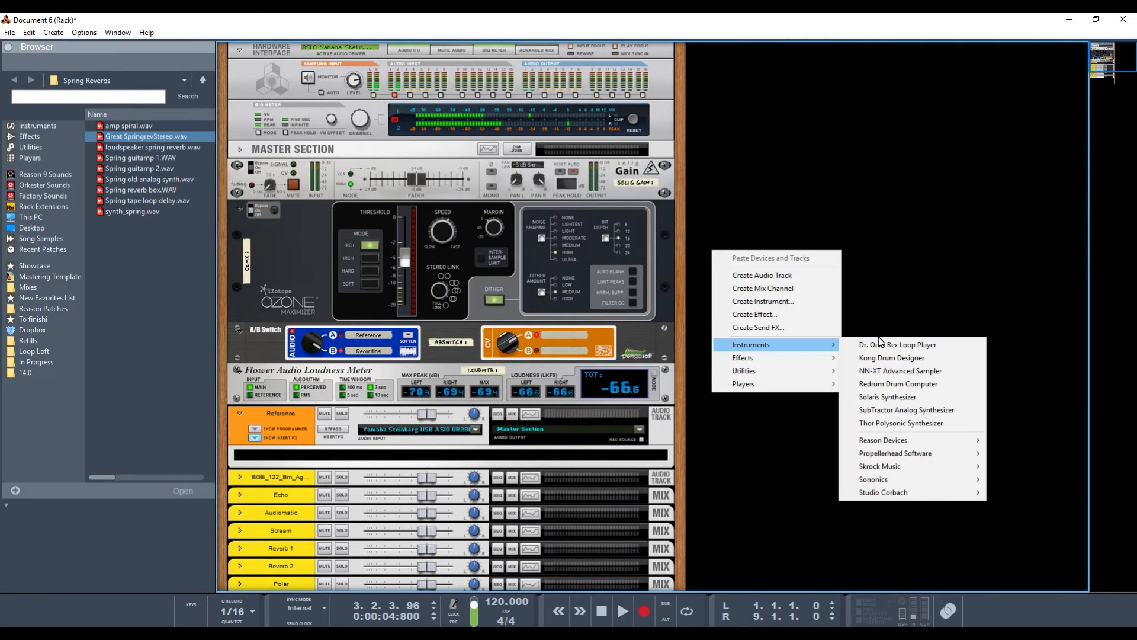
{"action": "left_click", "coordinate": [880, 342]}
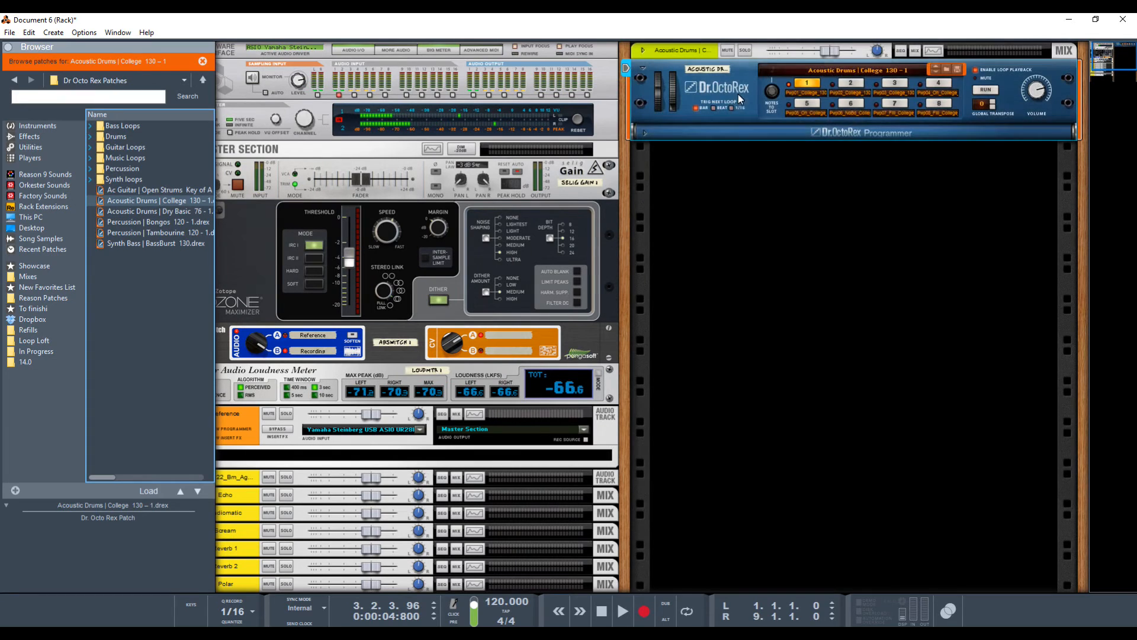
Reset the Dr. Octo Rex device to its initial patch and expand the Unassigned Samples folder of the song samples.
{"action": "right_click", "coordinate": [737, 88]}
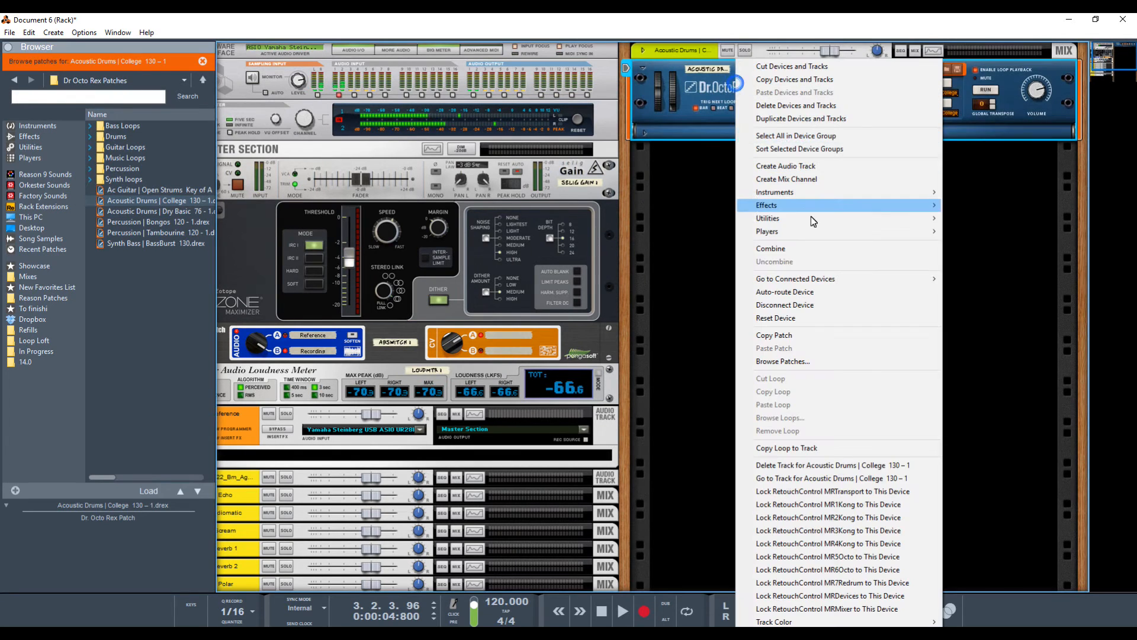
{"action": "left_click", "coordinate": [798, 319]}
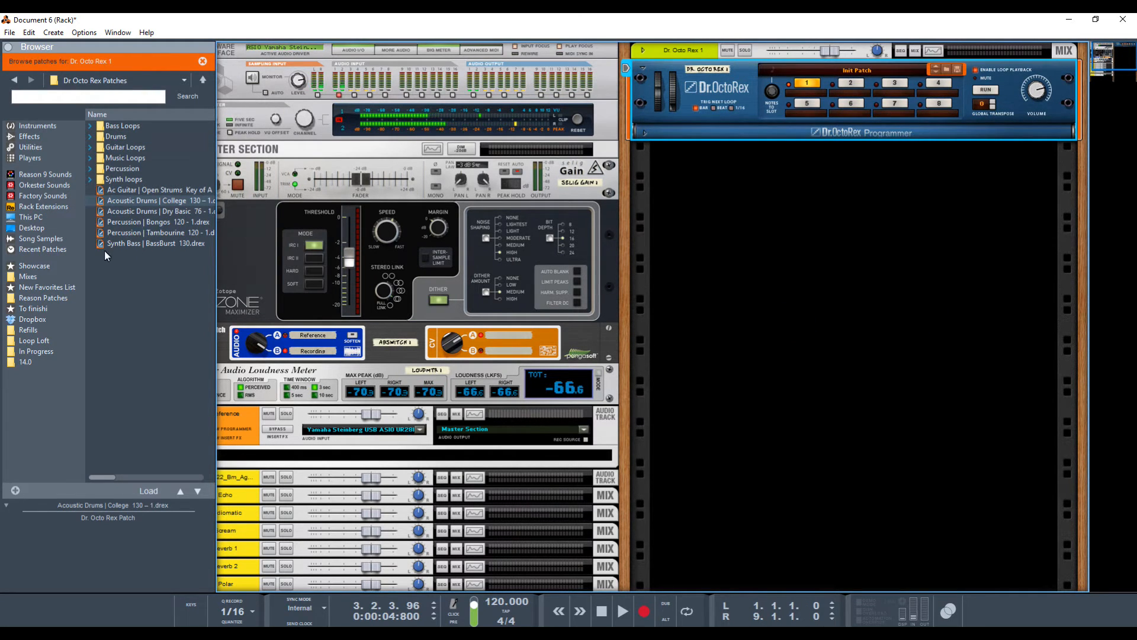
{"action": "left_click", "coordinate": [58, 241]}
{"action": "left_click", "coordinate": [137, 137]}
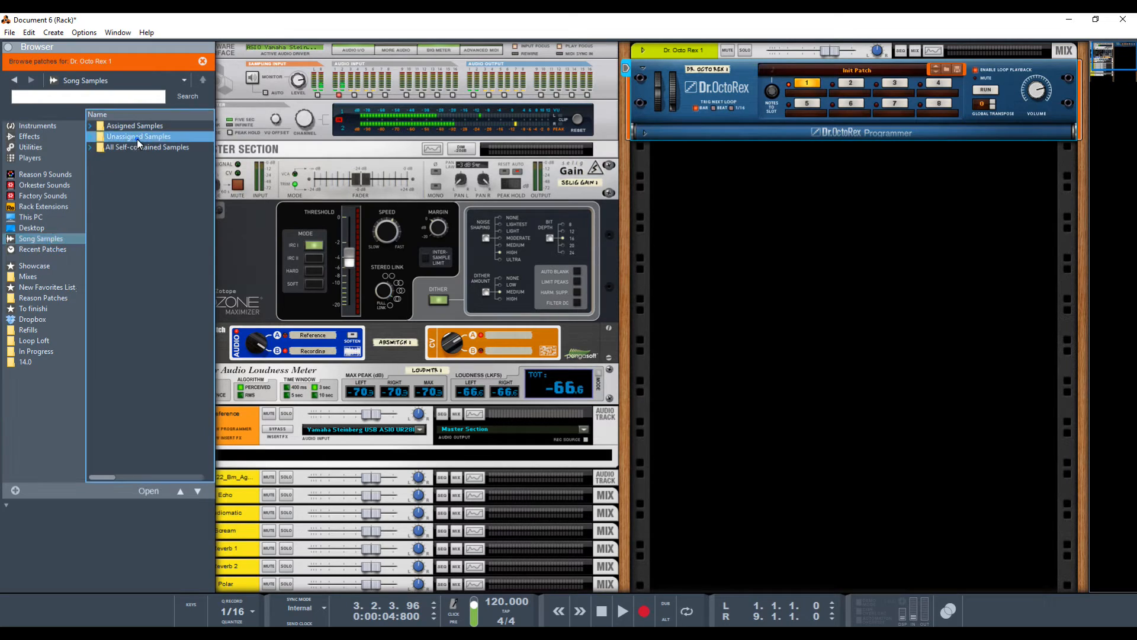
{"action": "left_click", "coordinate": [133, 150]}
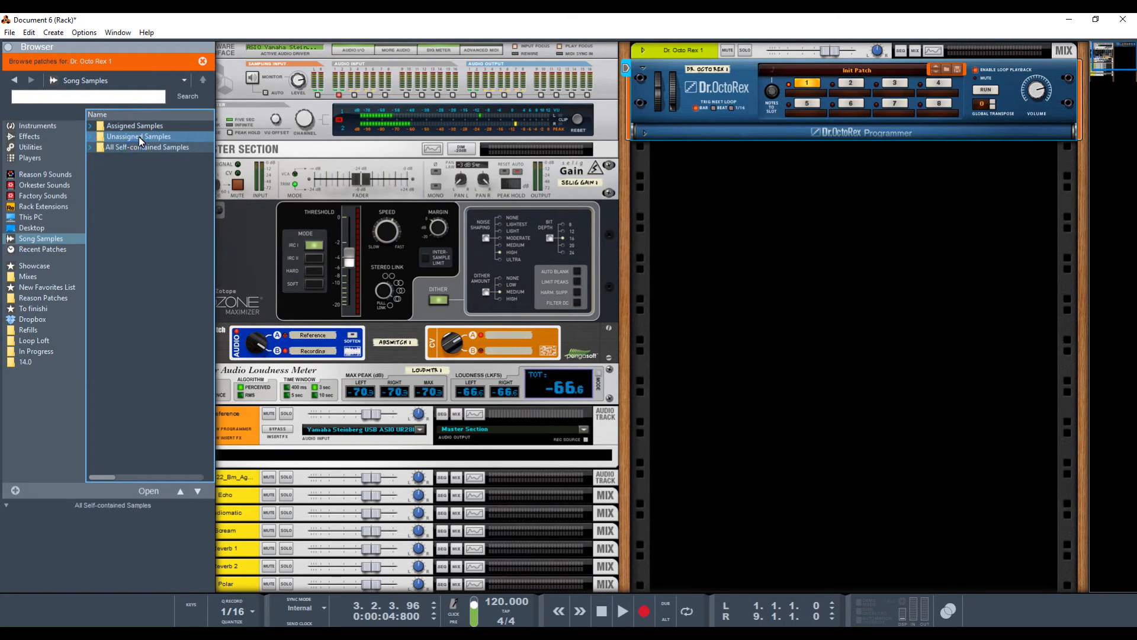
{"action": "left_click", "coordinate": [90, 136]}
Try loading the bounced lead guitar loop into loop slot 5 and undo it.
{"action": "left_click_drag", "start_coordinate": [102, 146], "coordinate": [628, 101]}
{"action": "left_click", "coordinate": [787, 111]}
{"action": "left_click", "coordinate": [773, 113]}
{"action": "left_click", "coordinate": [807, 110]}
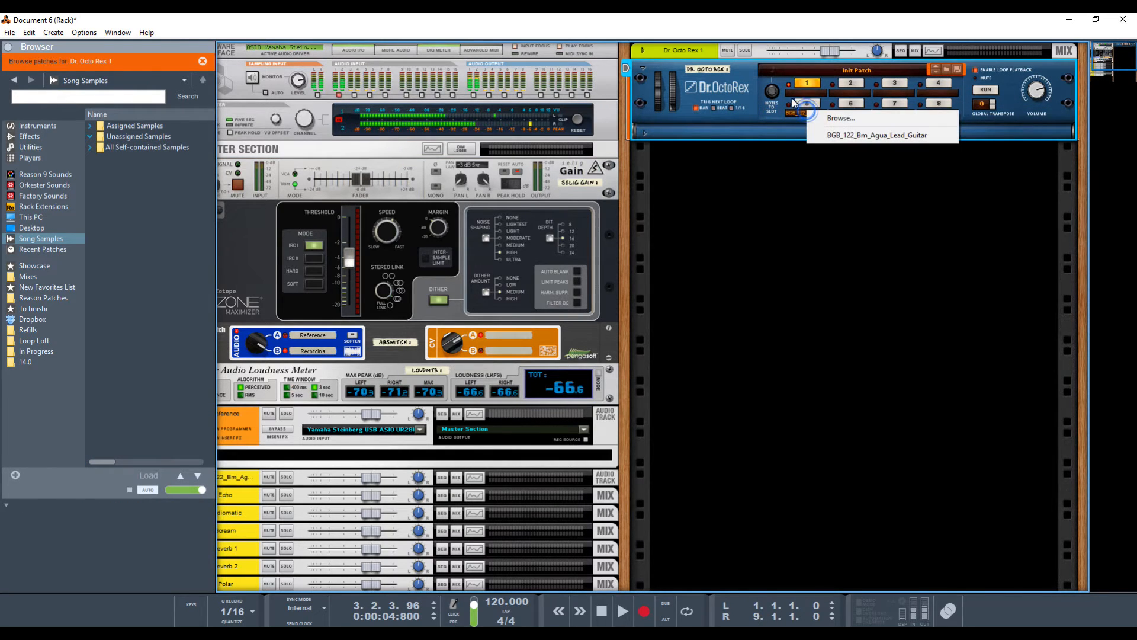
{"action": "left_click", "coordinate": [793, 118]}
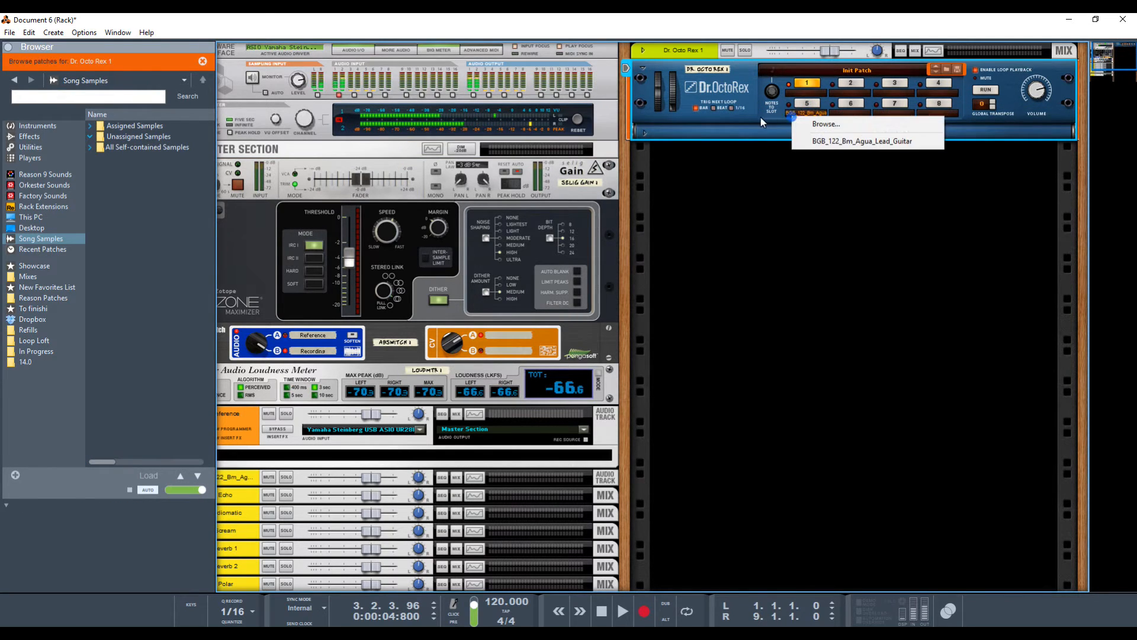
{"action": "left_click", "coordinate": [680, 118]}
{"action": "key", "text": "ctrl+z"}
Load the bounced BGB_122_Bm_Agua_Lead_Guitar loop into the Dr. Octo Rex as its patch and expand the programmer.
{"action": "left_click", "coordinate": [117, 149]}
{"action": "left_click_drag", "start_coordinate": [116, 148], "coordinate": [802, 74]}
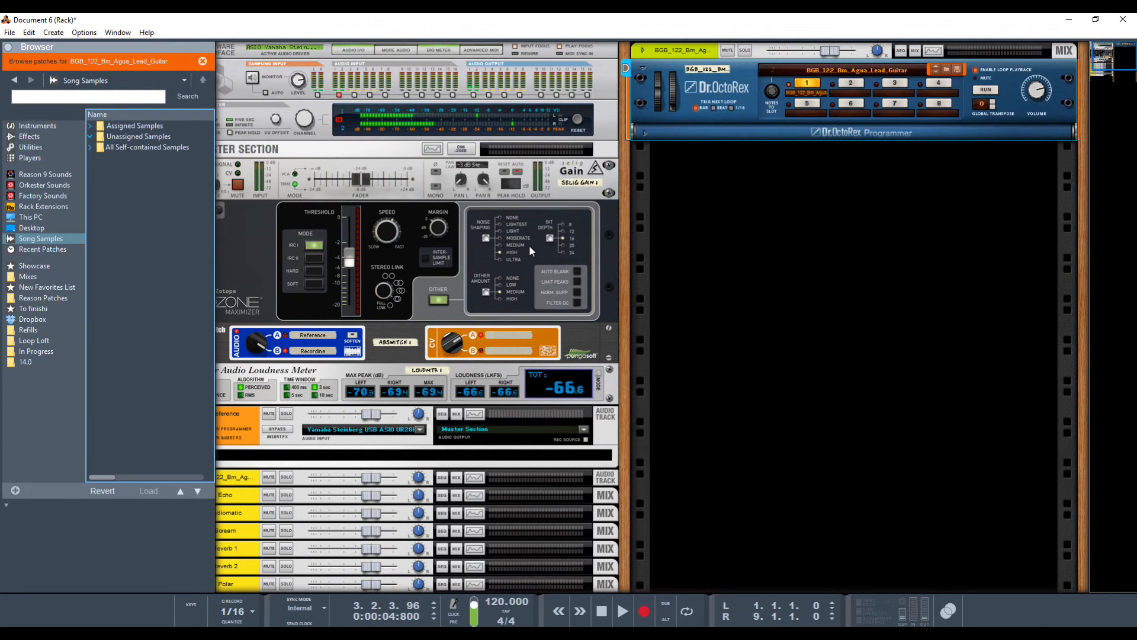
{"action": "left_click", "coordinate": [643, 133]}
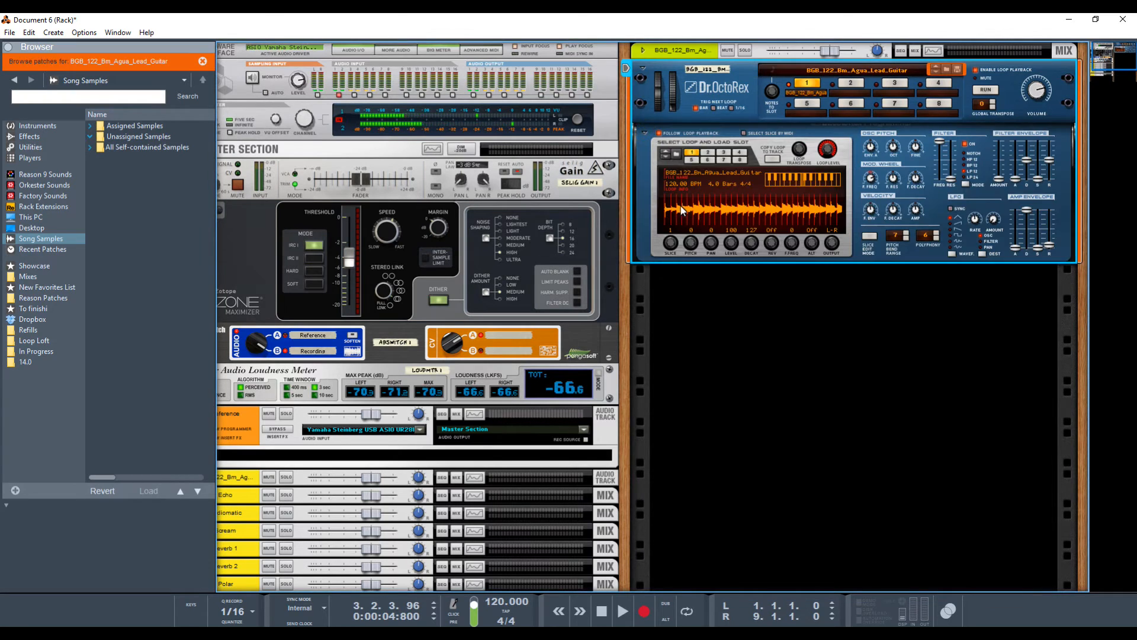
Preview the loaded guitar loop while trying the amp envelope attack and LFO amount, and stop playback.
{"action": "left_click", "coordinate": [983, 90]}
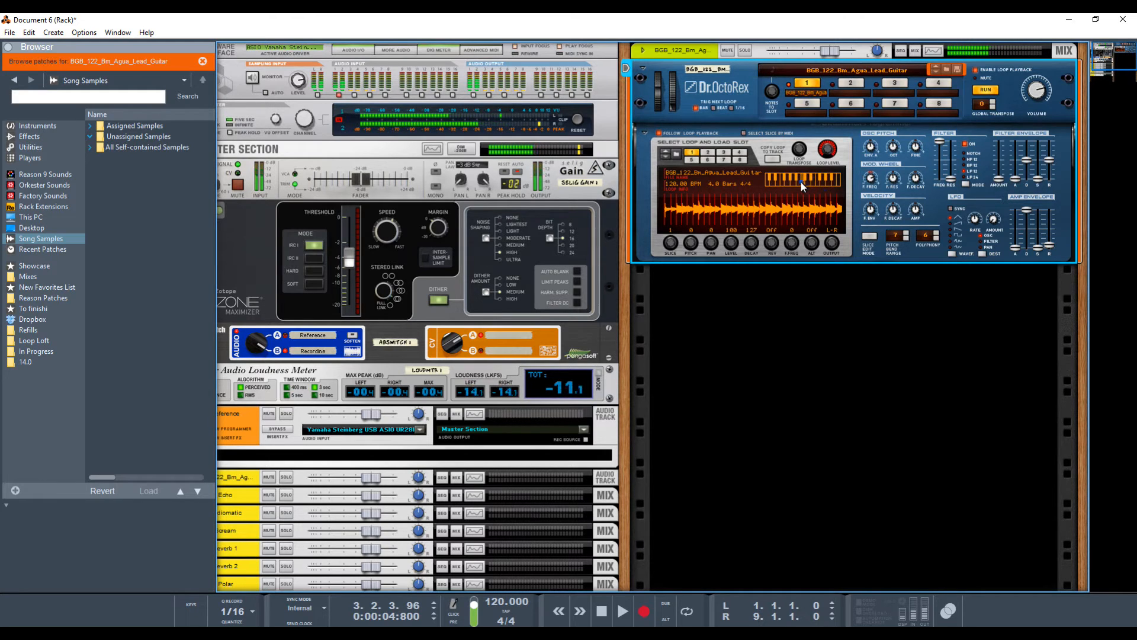
{"action": "mouse_move", "coordinate": [1015, 247]}
{"action": "left_mouse_down"}
{"action": "mouse_move", "coordinate": [1021, 198]}
{"action": "mouse_move", "coordinate": [1014, 290]}
{"action": "left_mouse_up"}
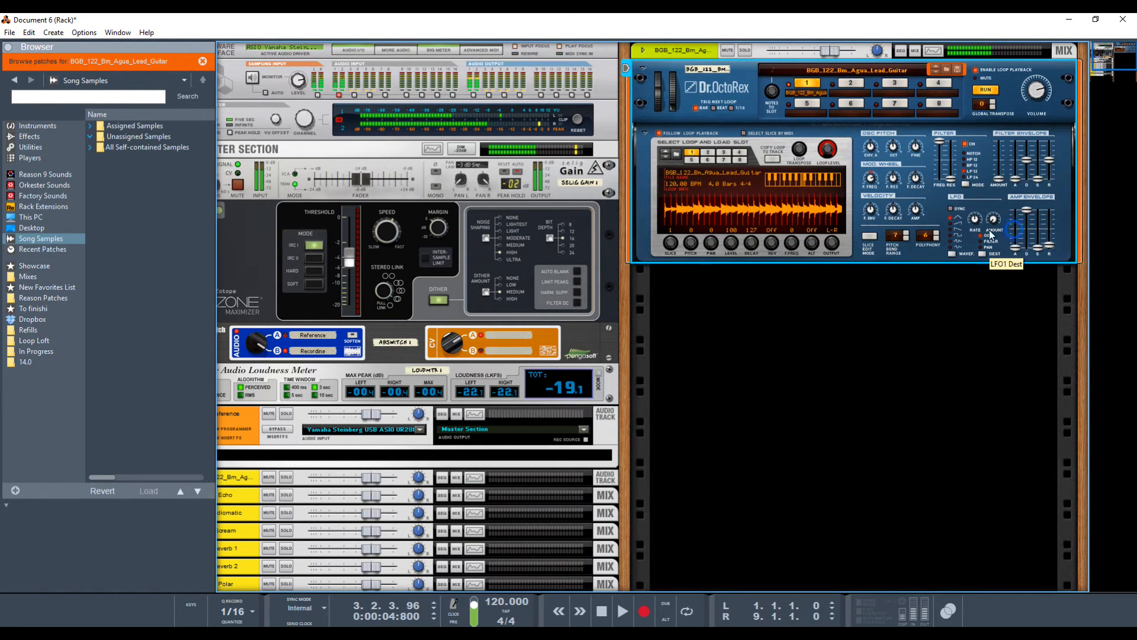
{"action": "mouse_move", "coordinate": [997, 222]}
{"action": "left_mouse_down"}
{"action": "mouse_move", "coordinate": [1002, 191]}
{"action": "mouse_move", "coordinate": [996, 227]}
{"action": "left_mouse_up"}
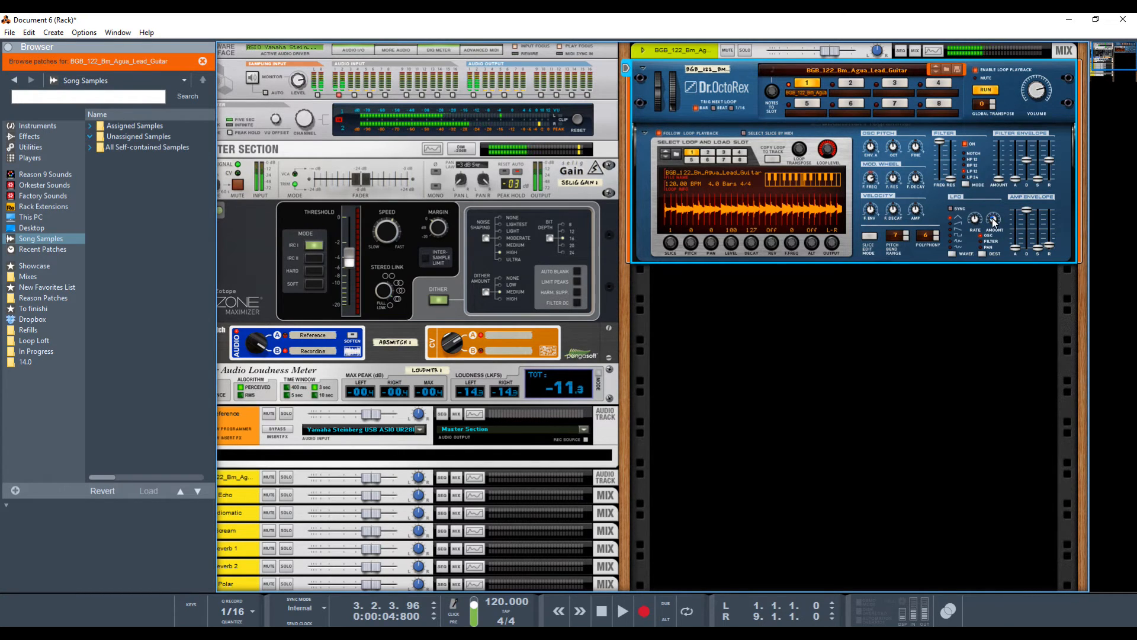
{"action": "key", "text": "space"}
{"action": "key", "text": "space"}
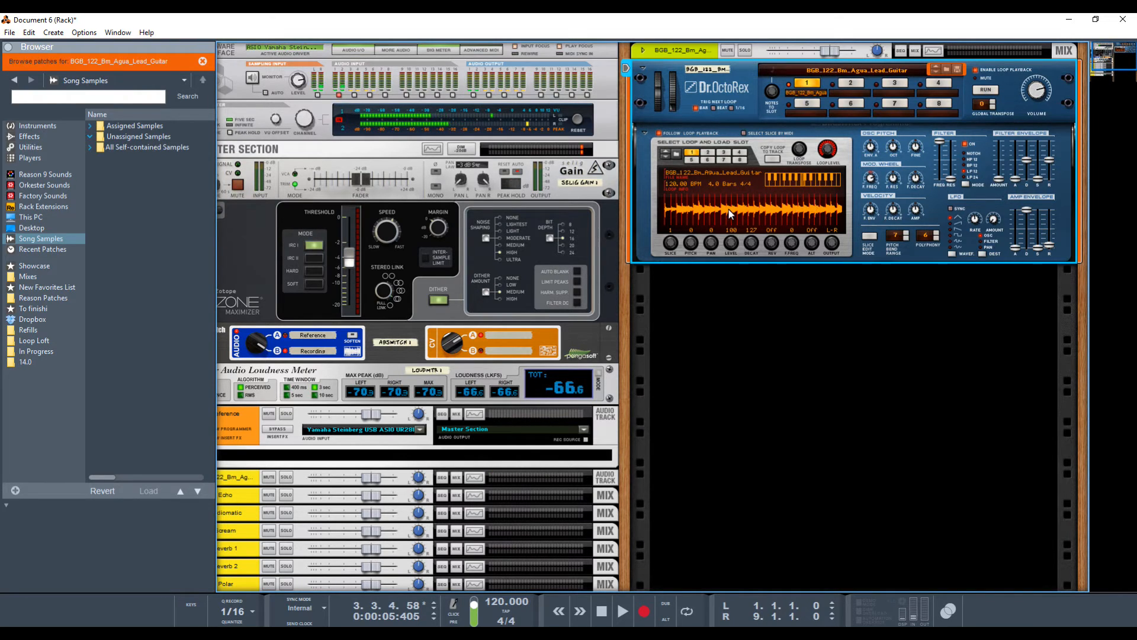
Show the On-screen Piano Keys and enable Select Slice by MIDI in the Dr. Octo Rex programmer.
{"action": "key", "text": "F4"}
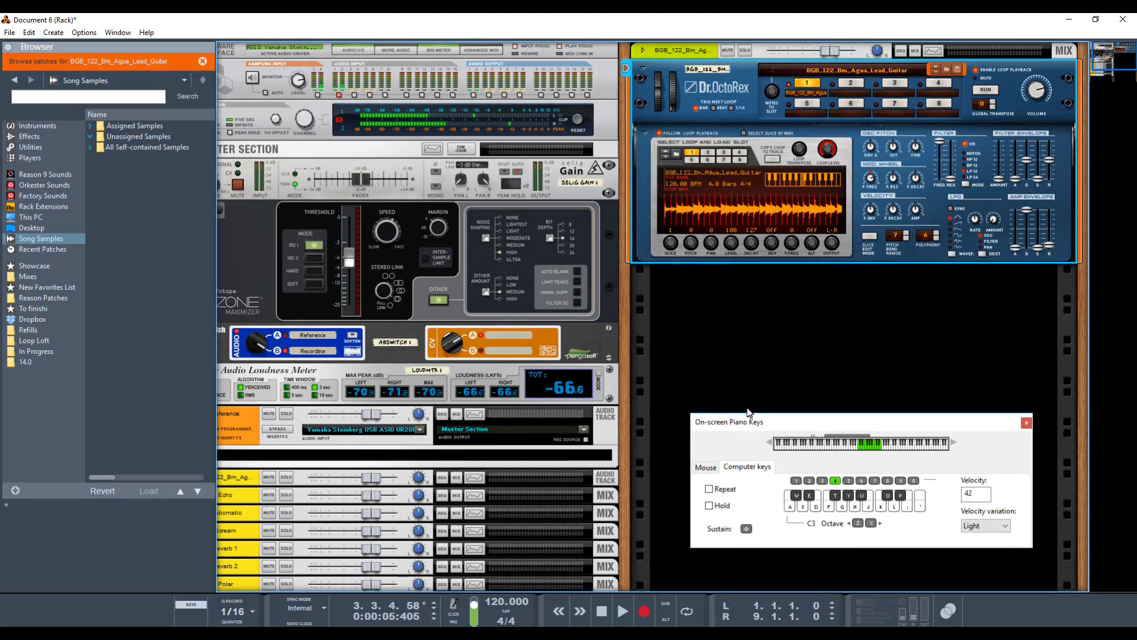
{"action": "key", "text": "a"}
{"action": "left_click", "coordinate": [744, 133]}
Audition the guitar loop's slices with notes from the C3 octave.
{"action": "key", "text": "a"}
{"action": "key", "text": "s"}
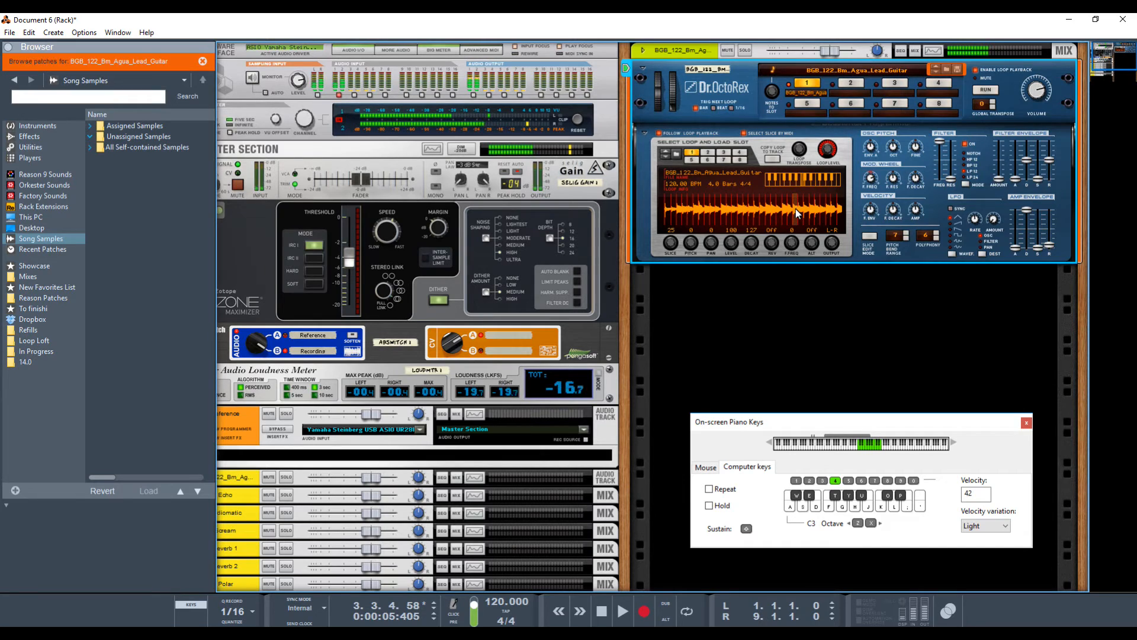
{"action": "key", "text": "a"}
{"action": "key", "text": "a"}
{"action": "key", "text": "s"}
{"action": "key", "text": "d"}
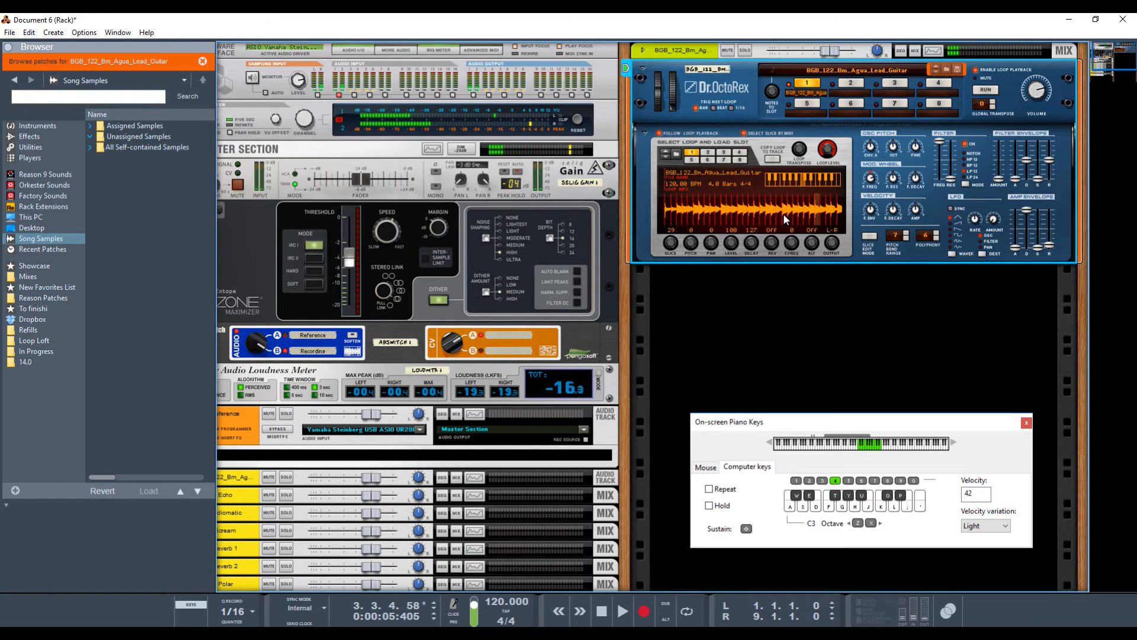
{"action": "key", "text": "a"}
{"action": "key", "text": "s"}
{"action": "key", "text": "d"}
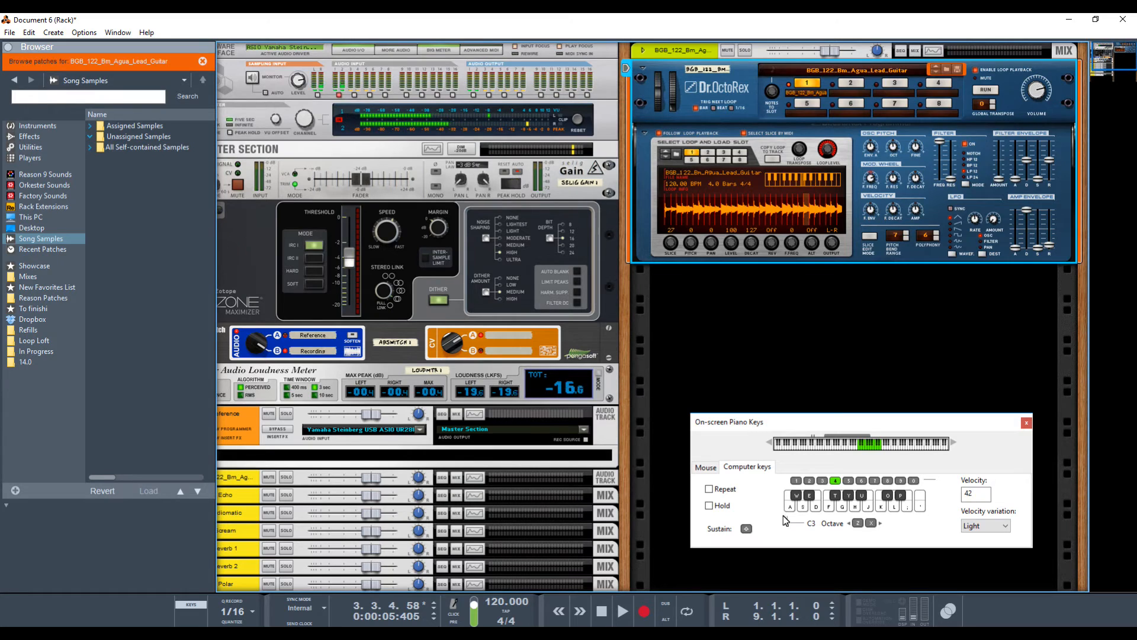
Shift the computer-key octave down to C2 and audition the slices in that range as a short melody.
{"action": "left_click", "coordinate": [859, 523]}
{"action": "key", "text": "a"}
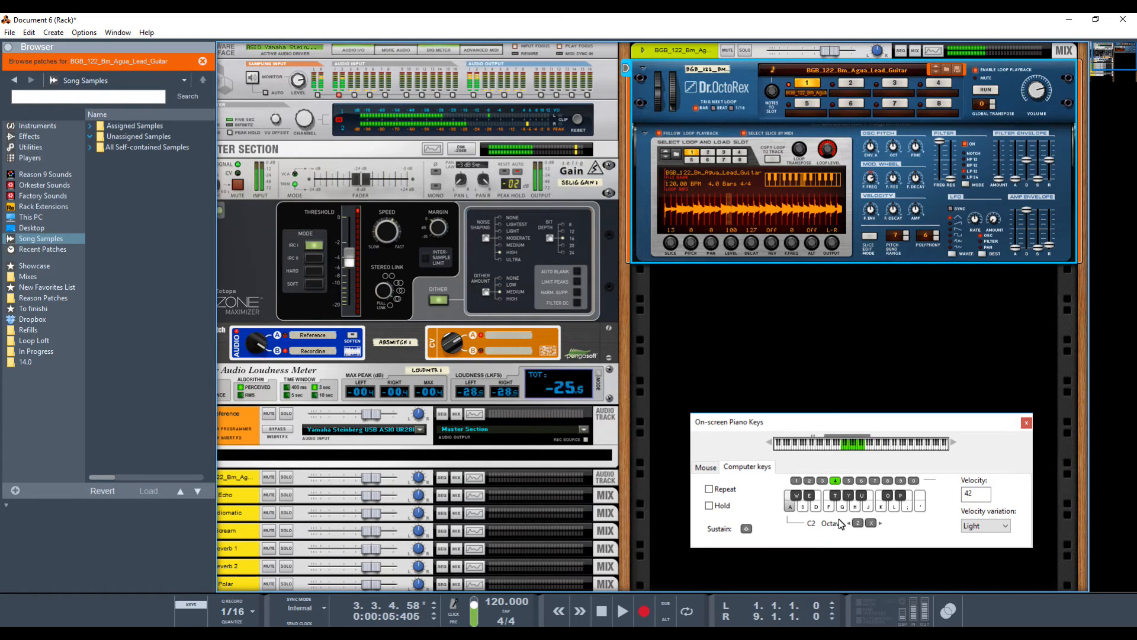
{"action": "key", "text": "a"}
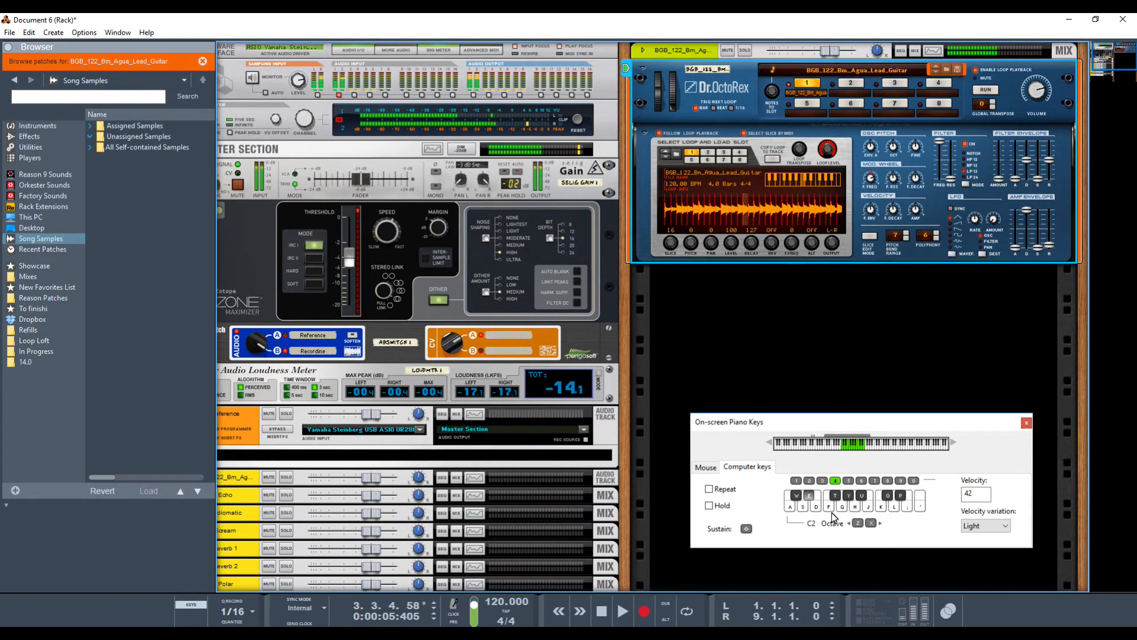
{"action": "key", "text": "s"}
{"action": "key", "text": "e"}
{"action": "key", "text": "a"}
{"action": "key", "text": "s"}
{"action": "key", "text": "e"}
{"action": "key", "text": "f"}
{"action": "key", "text": "s"}
{"action": "key", "text": "e"}
{"action": "key", "text": "f"}
{"action": "key", "text": "s"}
{"action": "key", "text": "e"}
{"action": "key", "text": "a"}
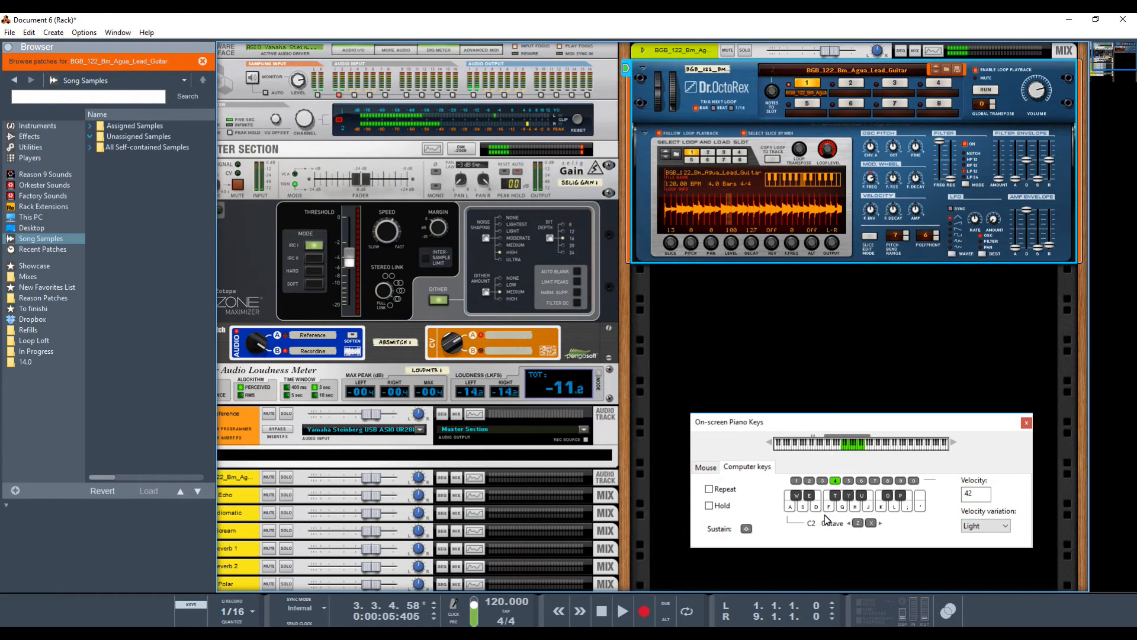
Lower the computer-key octave to C1 and audition the loop's first slices in different orders.
{"action": "left_click", "coordinate": [858, 524]}
{"action": "key", "text": "a"}
{"action": "key", "text": "a"}
{"action": "key", "text": "s"}
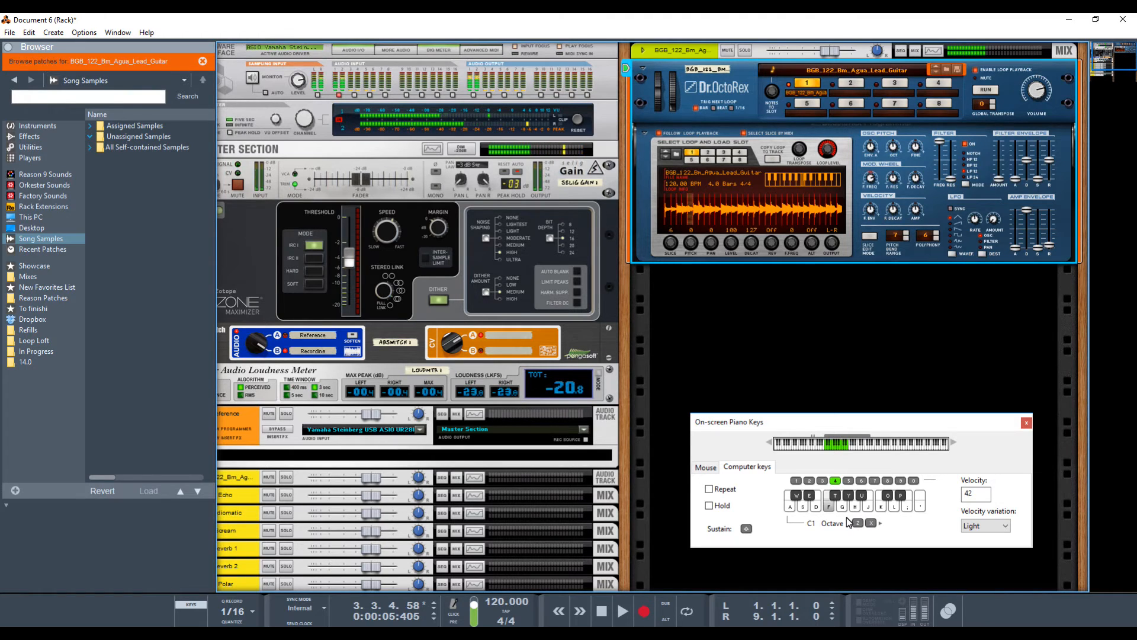
{"action": "key", "text": "d"}
{"action": "key", "text": "f"}
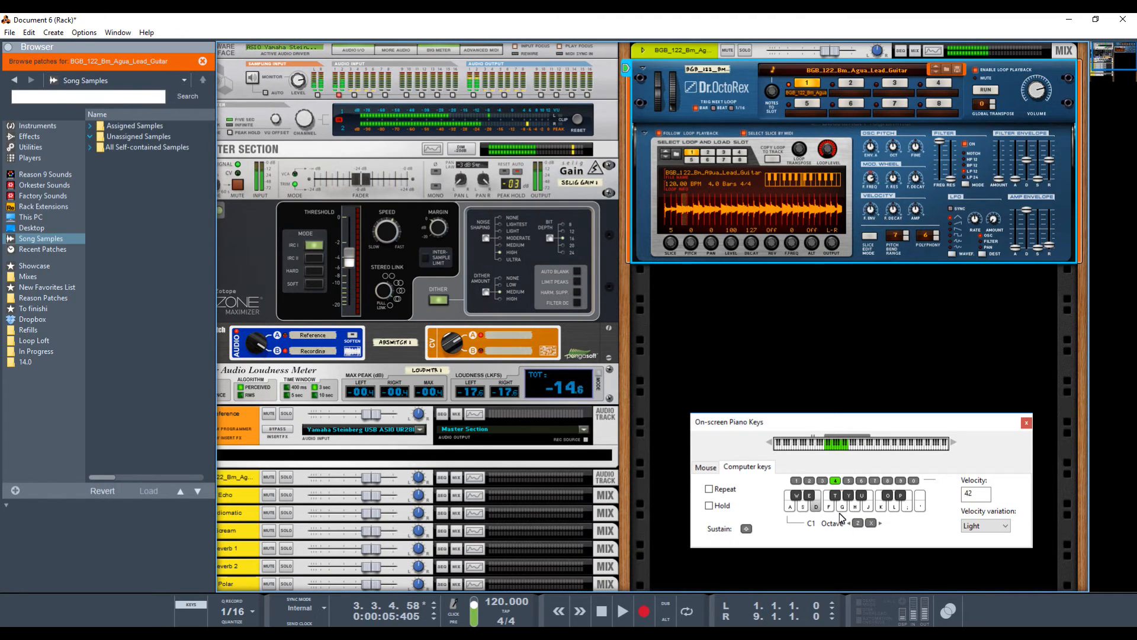
{"action": "key", "text": "s"}
{"action": "key", "text": "d"}
{"action": "key", "text": "f"}
{"action": "key", "text": "s"}
{"action": "key", "text": "d"}
{"action": "key", "text": "f"}
{"action": "key", "text": "g"}
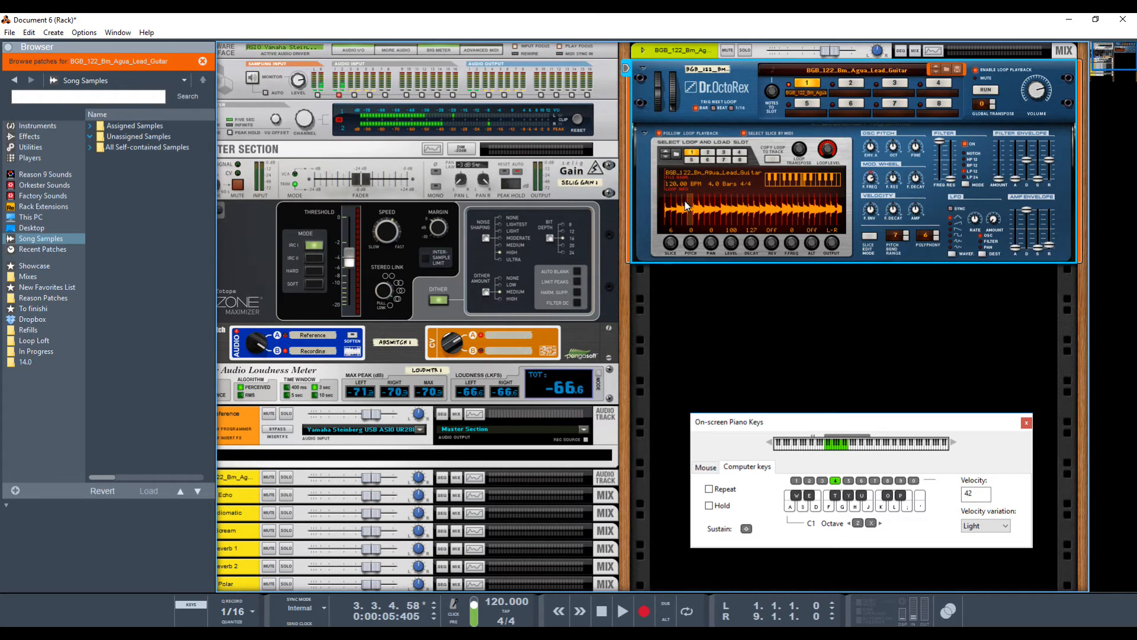
Show the sequencer and open the lead guitar audio clip in Slice Edit.
{"action": "left_click_drag", "start_coordinate": [685, 201], "coordinate": [748, 203]}
{"action": "key", "text": "F7"}
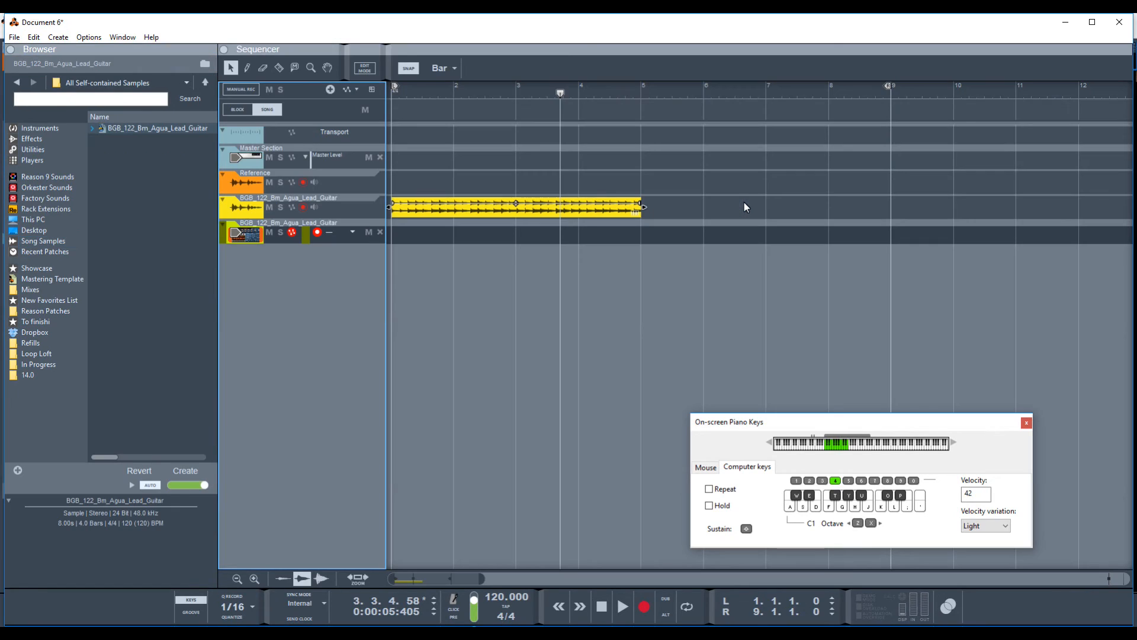
{"action": "left_click", "coordinate": [418, 215]}
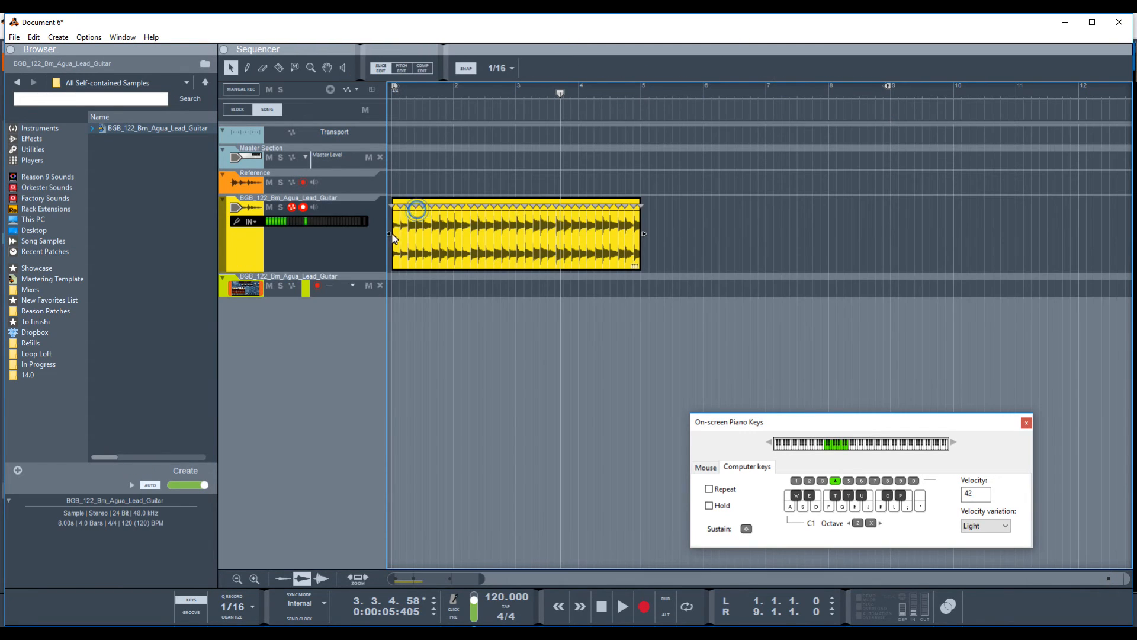
Delete groups of slice markers from the clip's start to about bar 3.5, keeping only every fifth marker.
{"action": "left_click", "coordinate": [409, 206]}
{"action": "key", "text": "Delete"}
{"action": "left_click", "coordinate": [409, 205]}
{"action": "left_click_drag", "start_coordinate": [418, 208], "coordinate": [467, 211]}
{"action": "key", "text": "Delete"}
{"action": "key", "text": "Delete"}
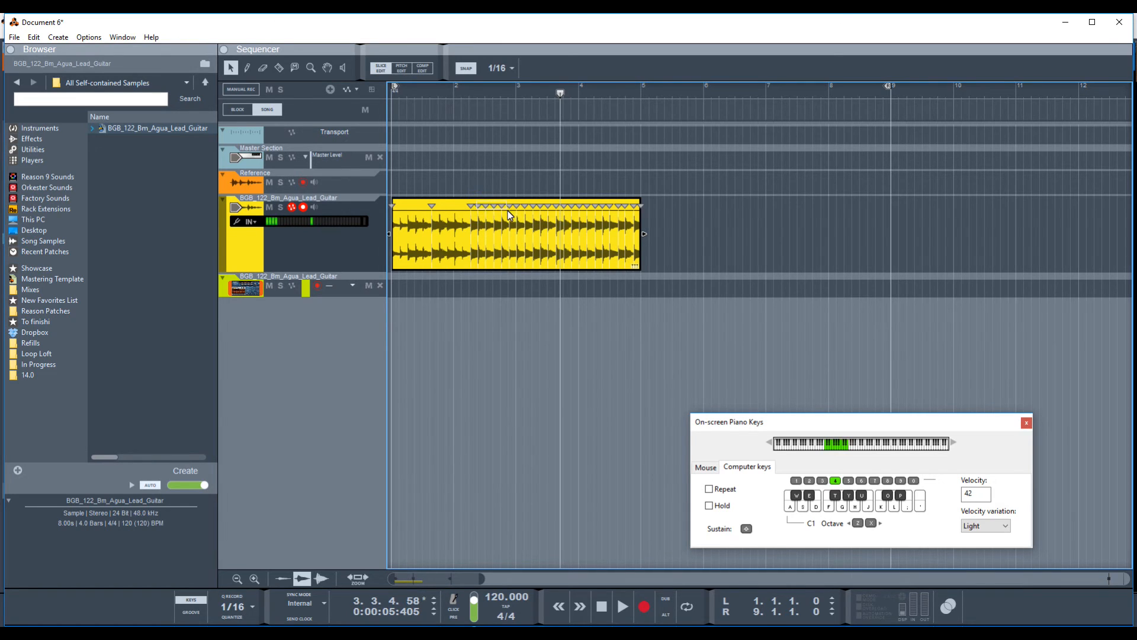
{"action": "key", "text": "Delete"}
{"action": "key", "text": "Delete"}
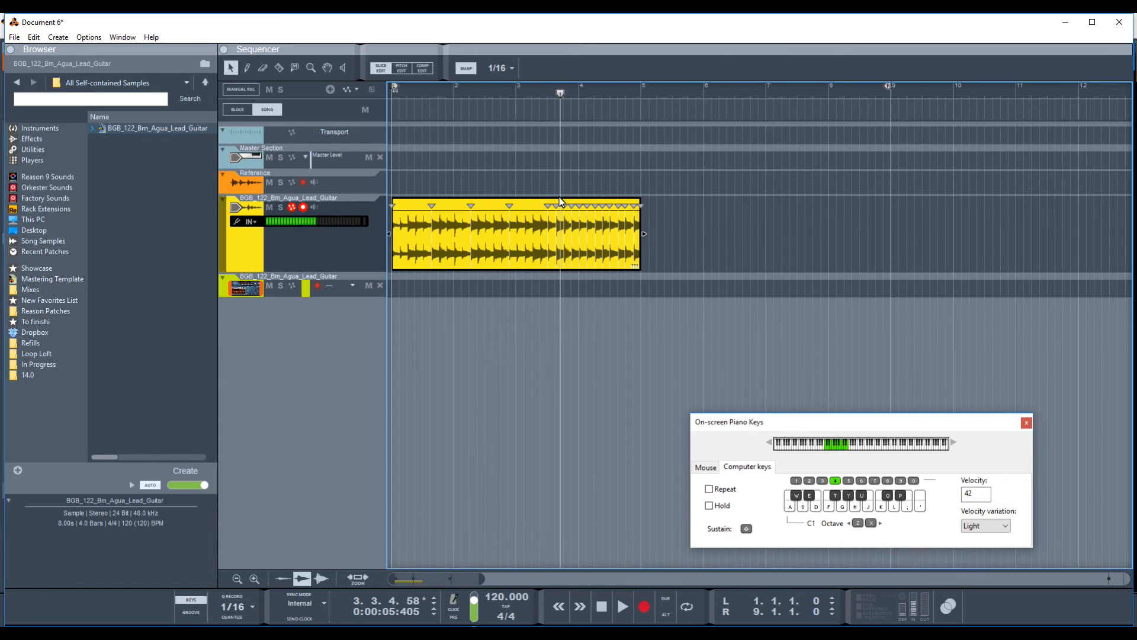
Thin out the slice markers from about bar 3.5 to the clip's end the same way and close the clip editor.
{"action": "left_click", "coordinate": [548, 205]}
{"action": "key", "text": "Delete"}
{"action": "mouse_move", "coordinate": [562, 203]}
{"action": "left_mouse_down"}
{"action": "mouse_move", "coordinate": [593, 218]}
{"action": "mouse_move", "coordinate": [642, 211]}
{"action": "left_mouse_up"}
{"action": "key", "text": "Delete"}
{"action": "key", "text": "Delete"}
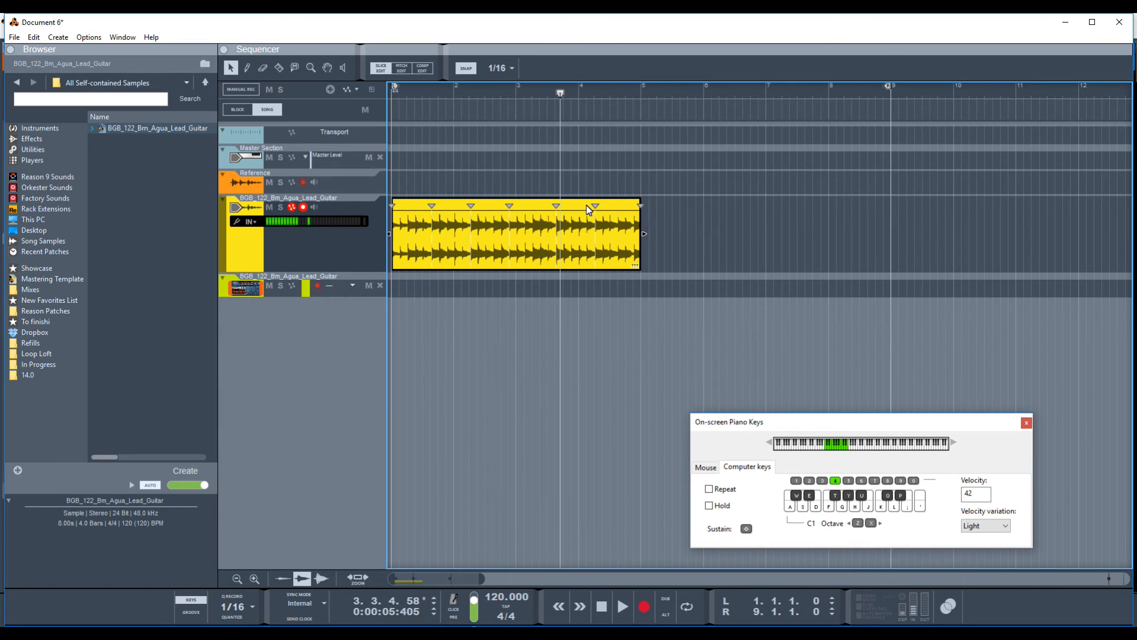
{"action": "key", "text": "Escape"}
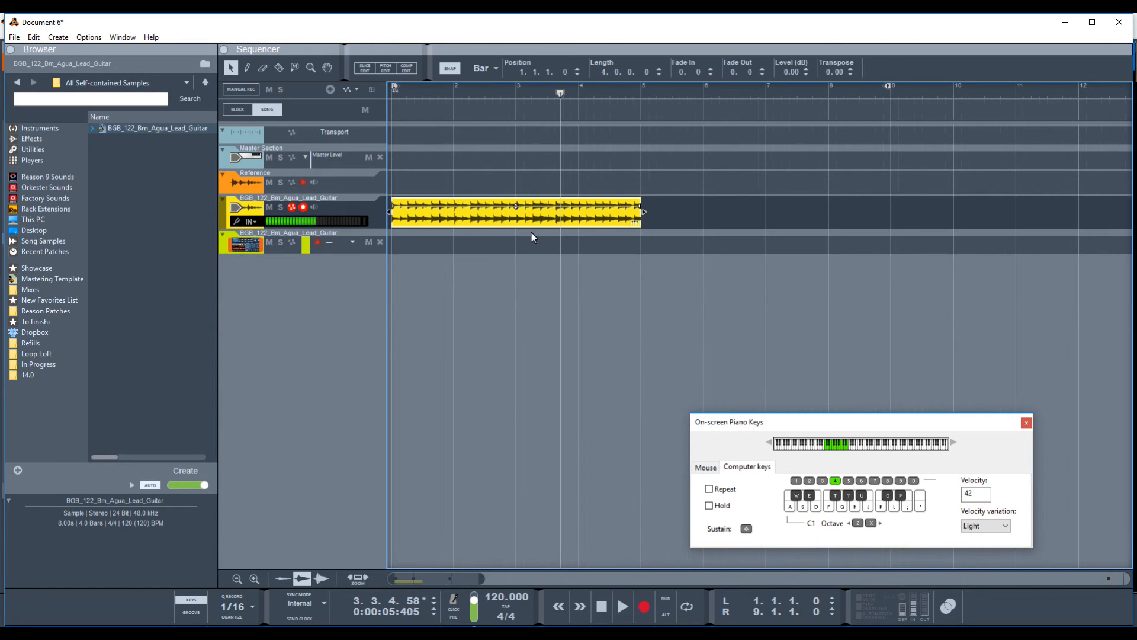
Reopen the lead guitar clip in Slice Edit and bounce it to a new REX loop.
{"action": "right_click", "coordinate": [484, 221]}
{"action": "left_click", "coordinate": [362, 68]}
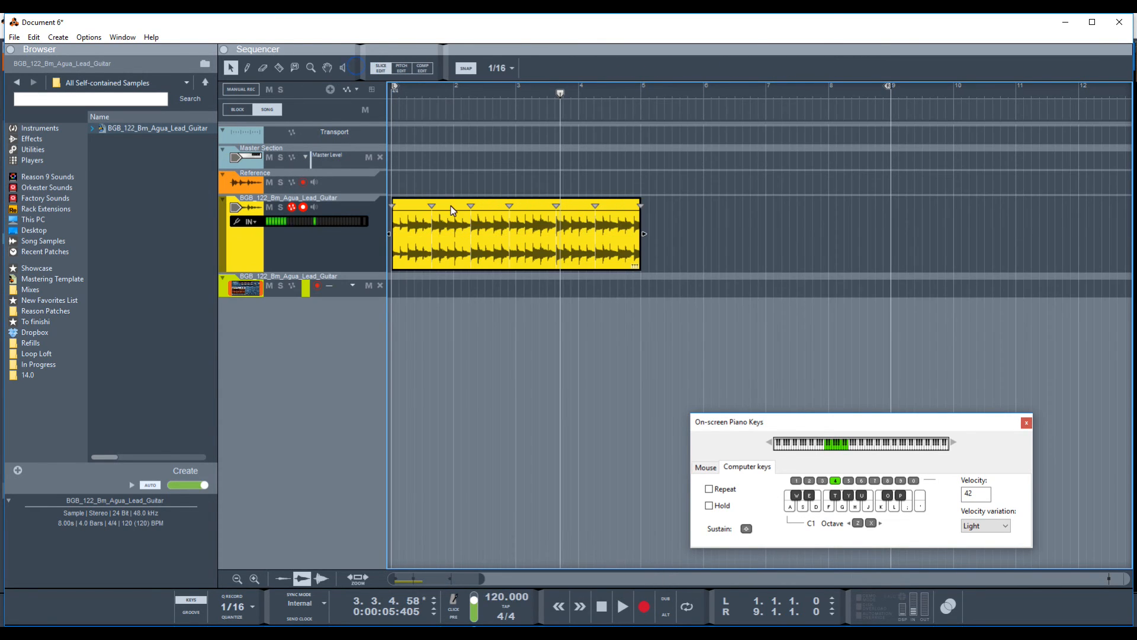
{"action": "right_click", "coordinate": [451, 238]}
{"action": "mouse_move", "coordinate": [537, 386]}
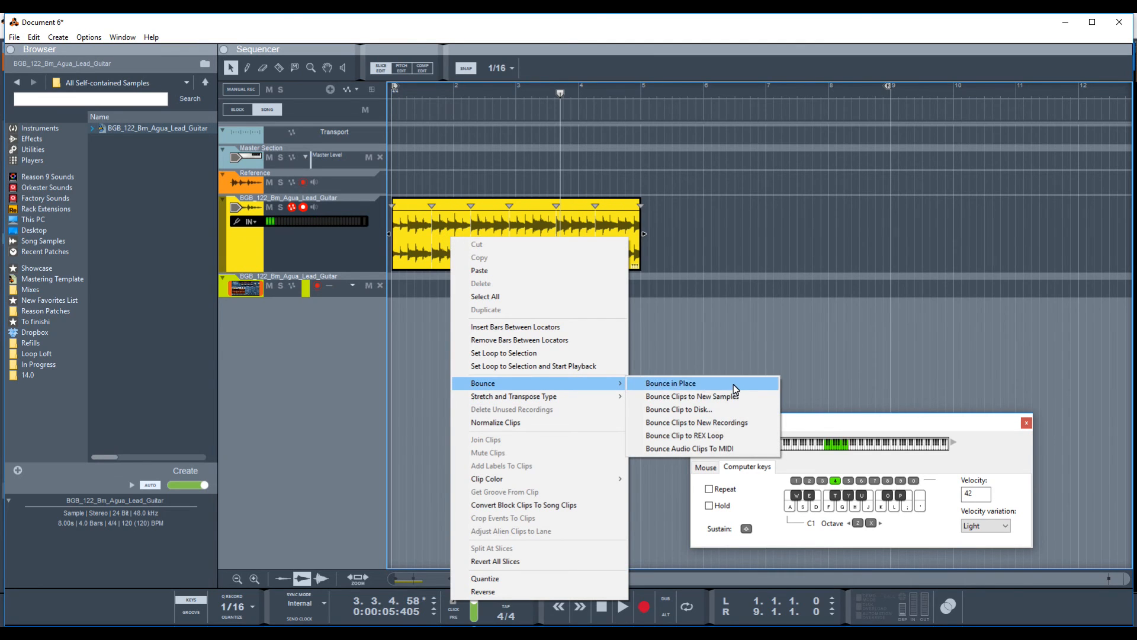
{"action": "left_click", "coordinate": [734, 432]}
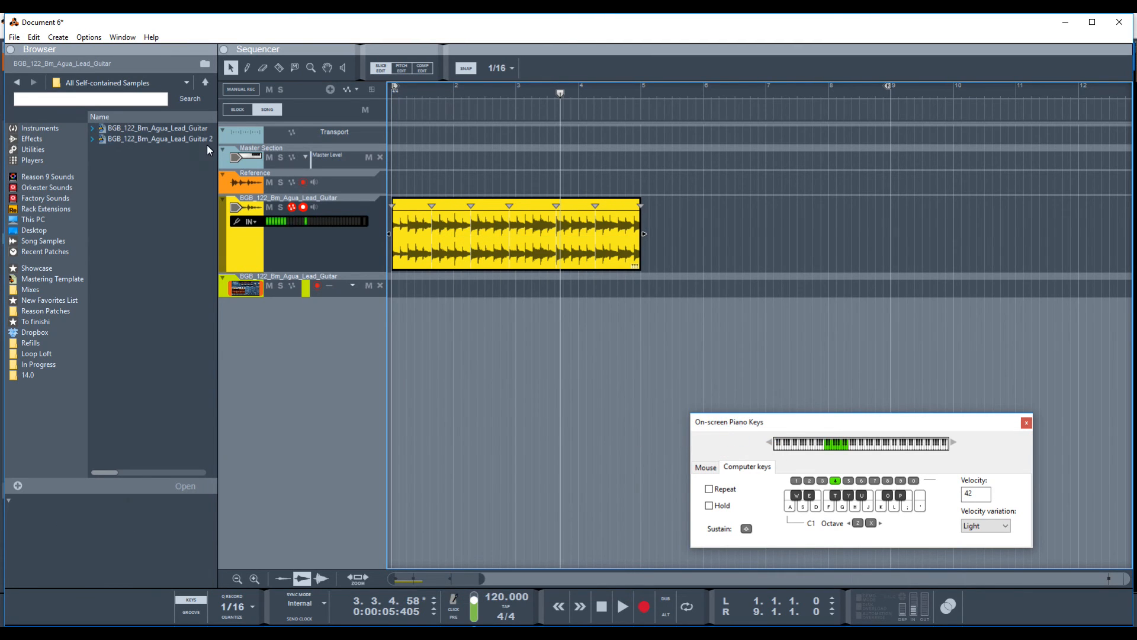
Return to the rack and load the BGB_122_Bm_Agua_Lead_Guitar 2 loop from Unassigned Samples into the Dr. Octo Rex.
{"action": "left_click", "coordinate": [203, 138]}
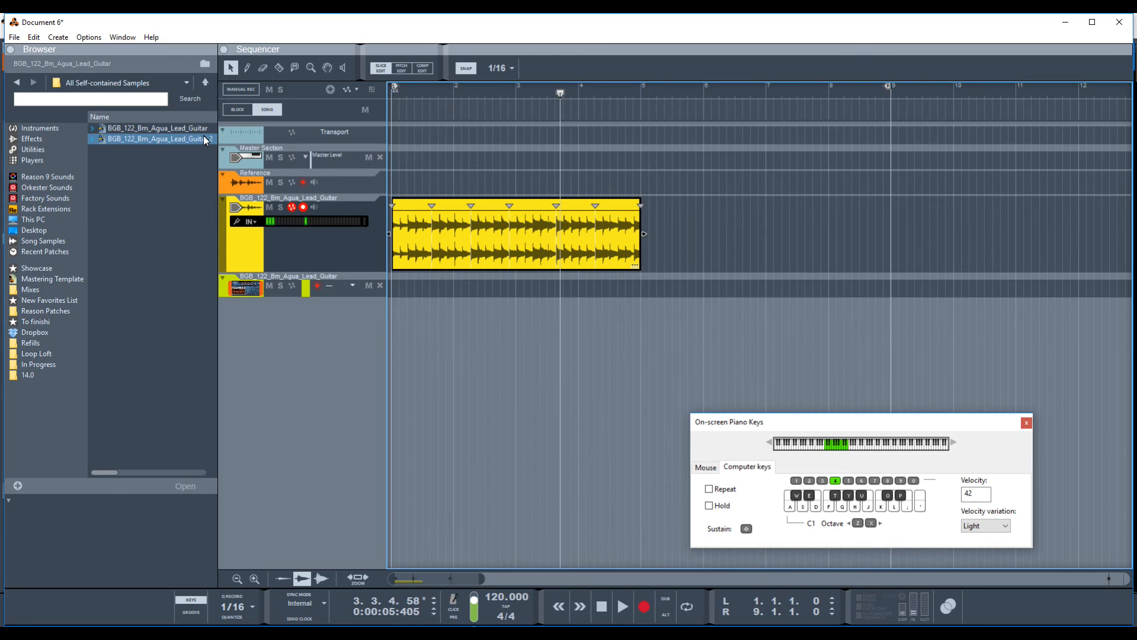
{"action": "key", "text": "F5"}
{"action": "key", "text": "F6"}
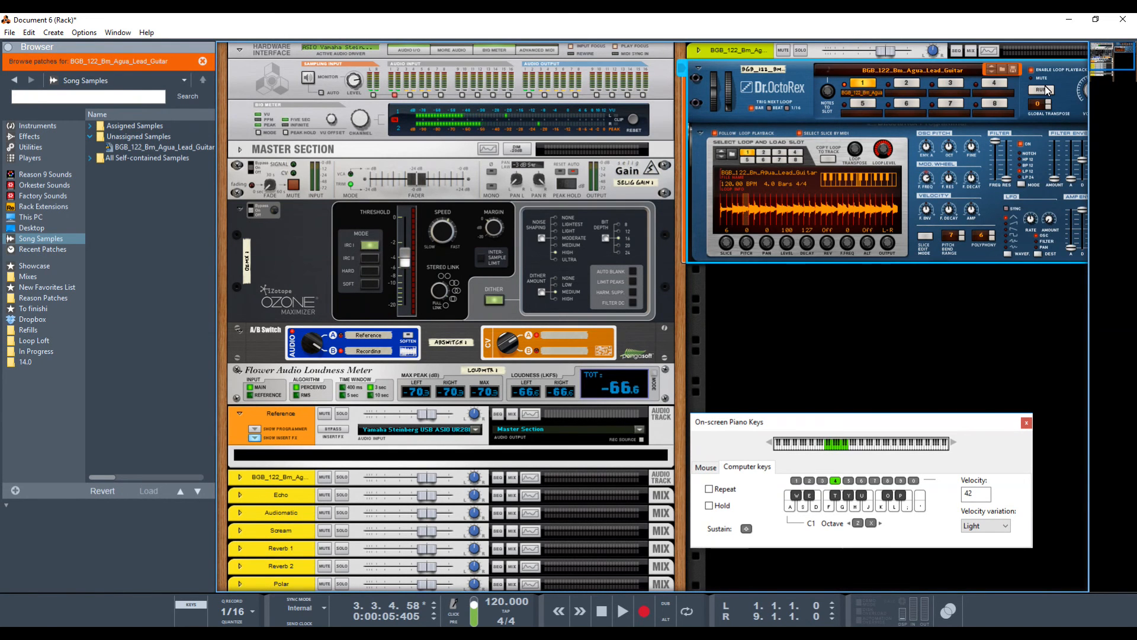
{"action": "left_click_drag", "start_coordinate": [113, 149], "coordinate": [825, 72]}
{"action": "left_click", "coordinate": [1048, 107]}
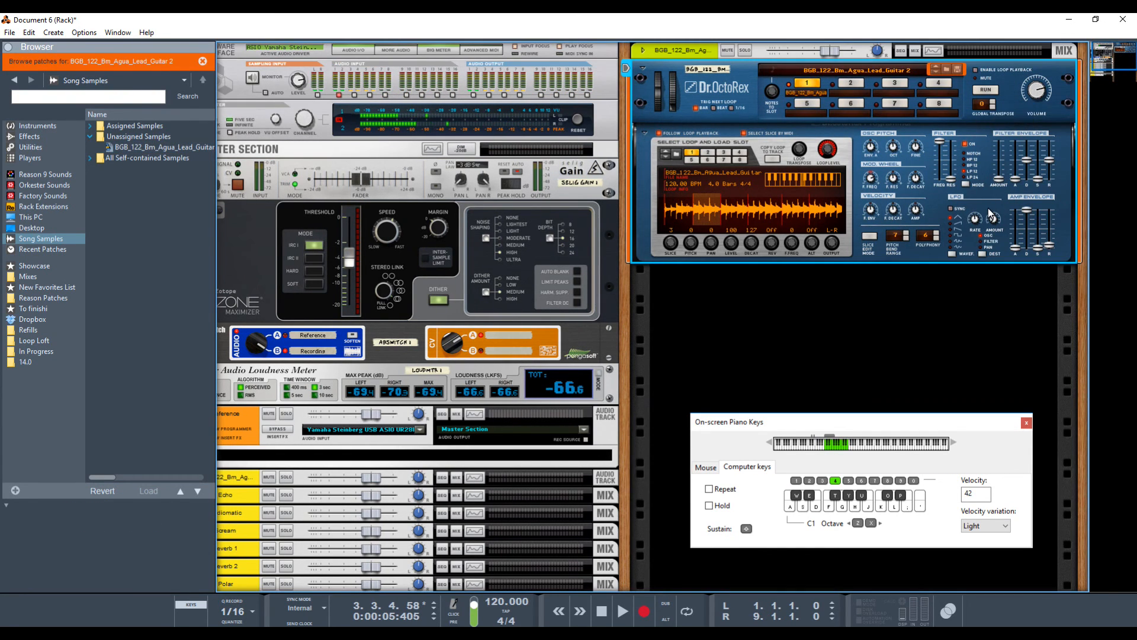
Audition the loop's new longer slices by playing them in varying order from the computer-key piano.
{"action": "key", "text": "s"}
{"action": "key", "text": "w"}
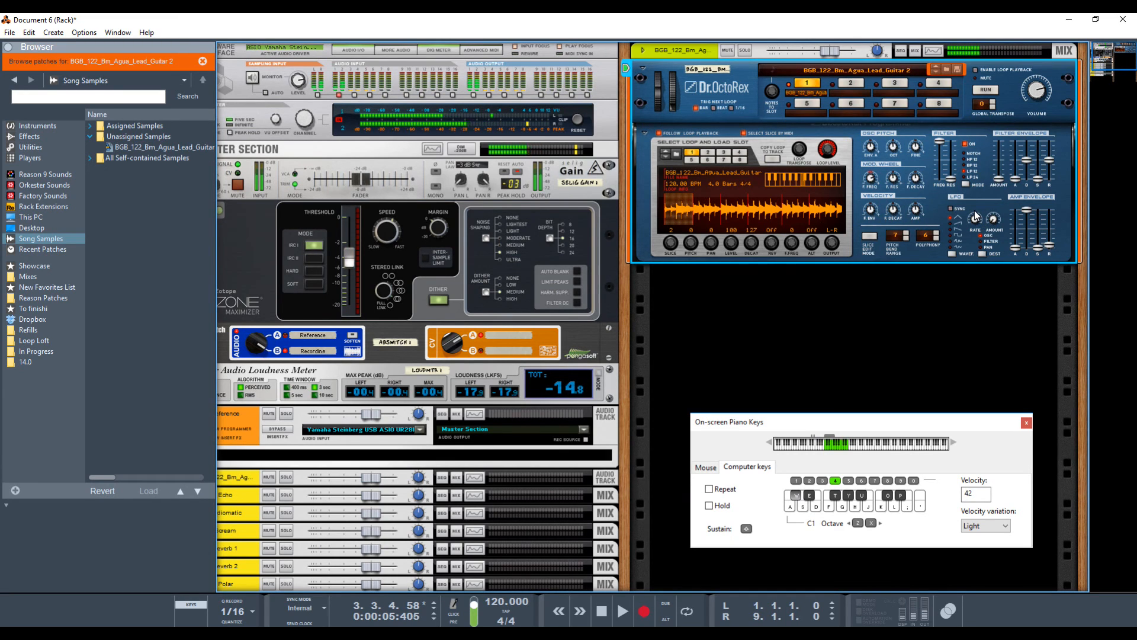
{"action": "key", "text": "s"}
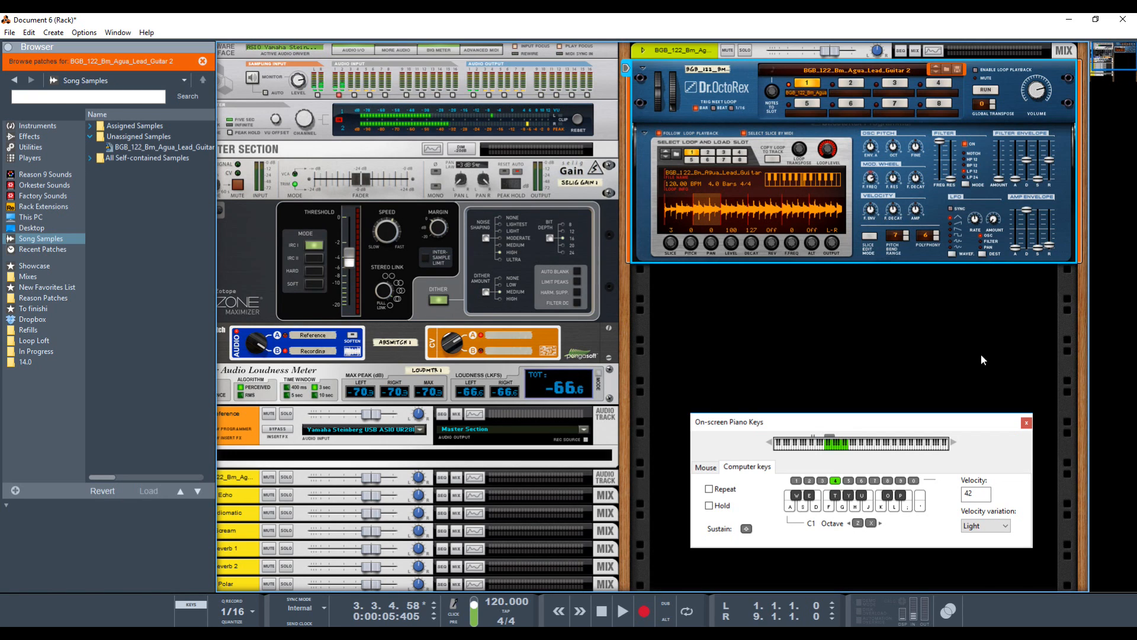
{"action": "key", "text": "w"}
{"action": "key", "text": "d"}
{"action": "key", "text": "f"}
{"action": "key", "text": "d"}
{"action": "key", "text": "f"}
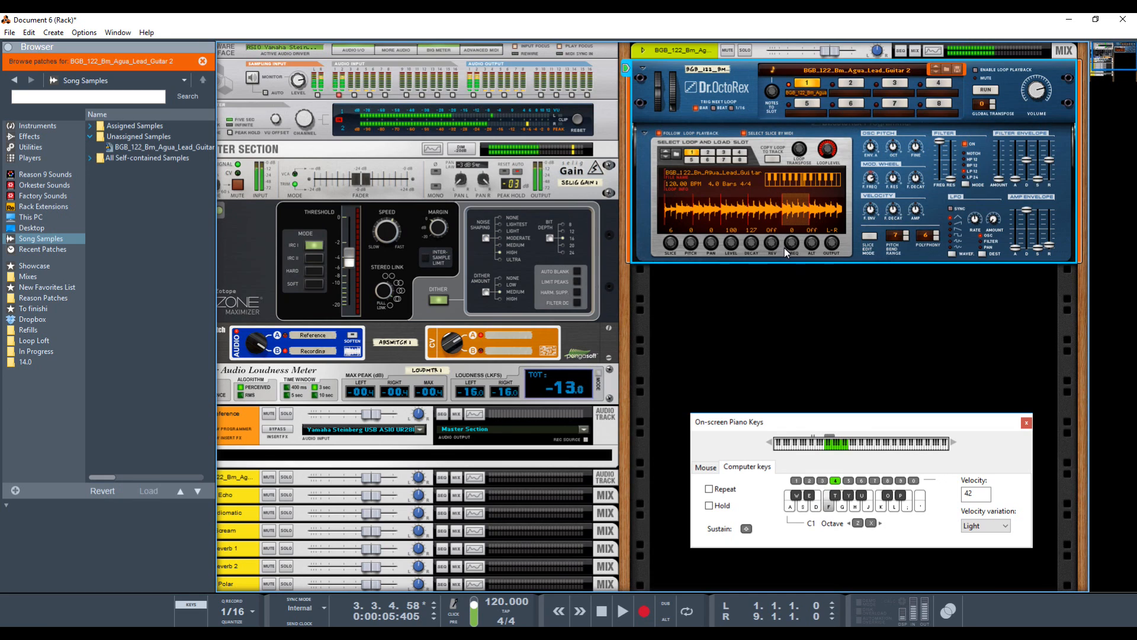
{"action": "key", "text": "d"}
{"action": "key", "text": "f"}
{"action": "key", "text": "d"}
{"action": "key", "text": "s"}
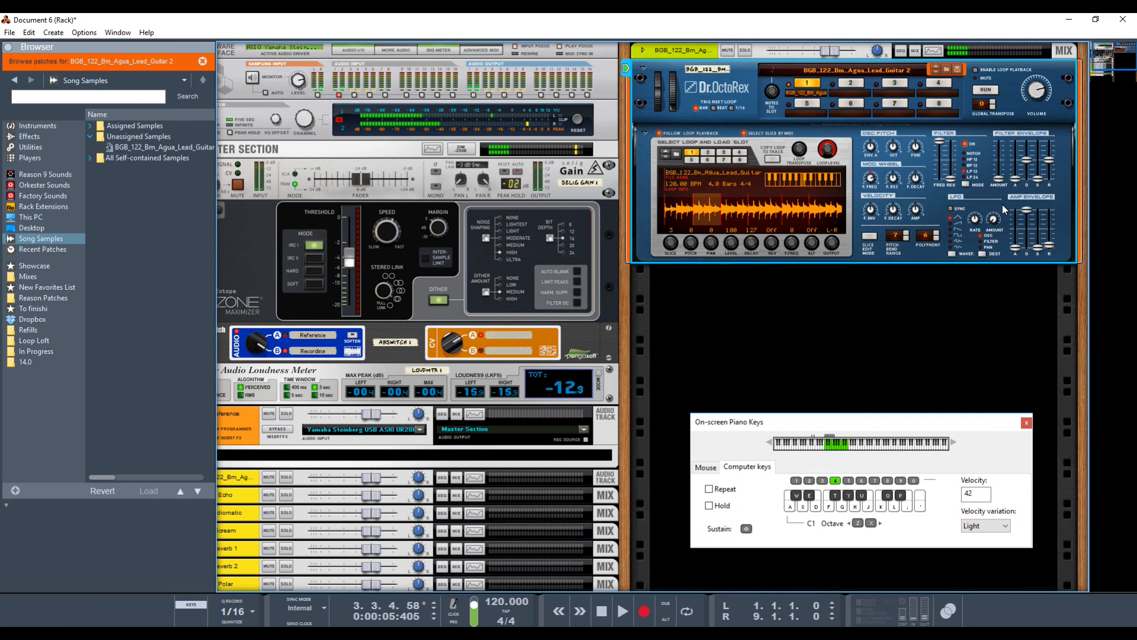
Lower the Dr. Octo Rex's Amp Envelope decay and play several slices to audition the change.
{"action": "left_click_drag", "start_coordinate": [1024, 230], "coordinate": [1024, 233]}
{"action": "key", "text": "d"}
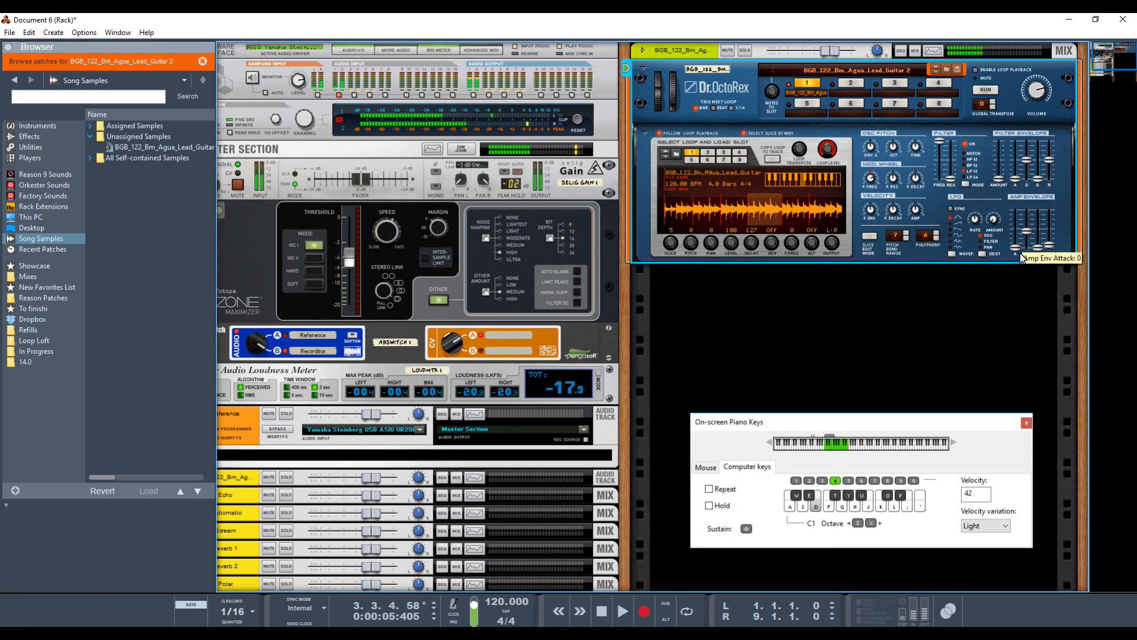
{"action": "key", "text": "f"}
{"action": "key", "text": "s"}
{"action": "key", "text": "d"}
{"action": "key", "text": "f"}
{"action": "key", "text": "d"}
{"action": "key", "text": "s"}
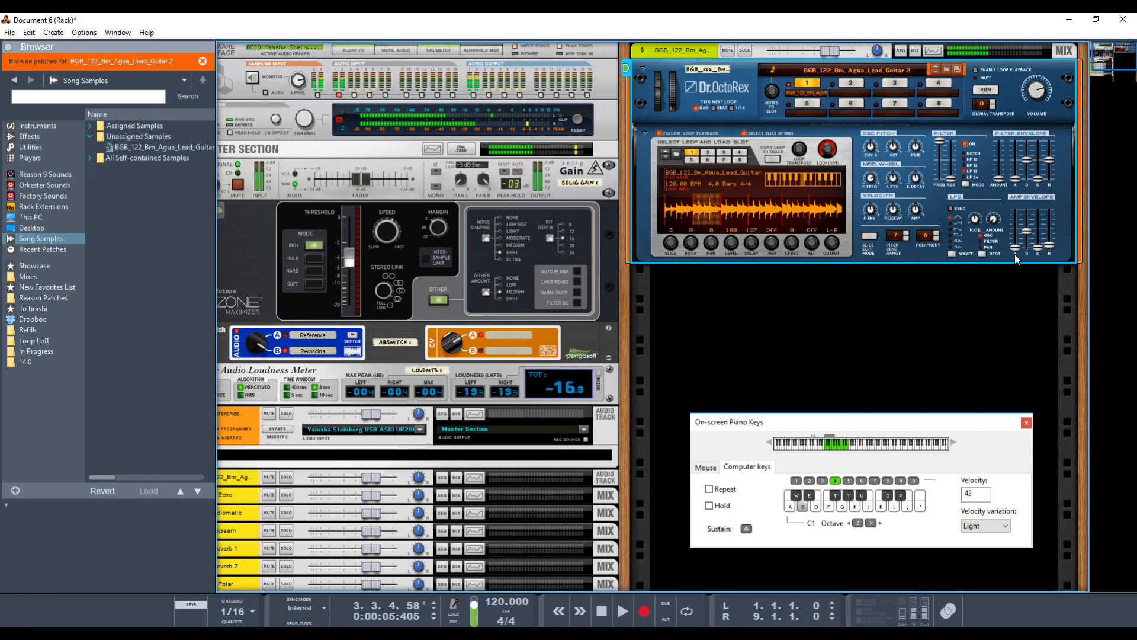
{"action": "key", "text": "d"}
{"action": "key", "text": "f"}
{"action": "key", "text": "d"}
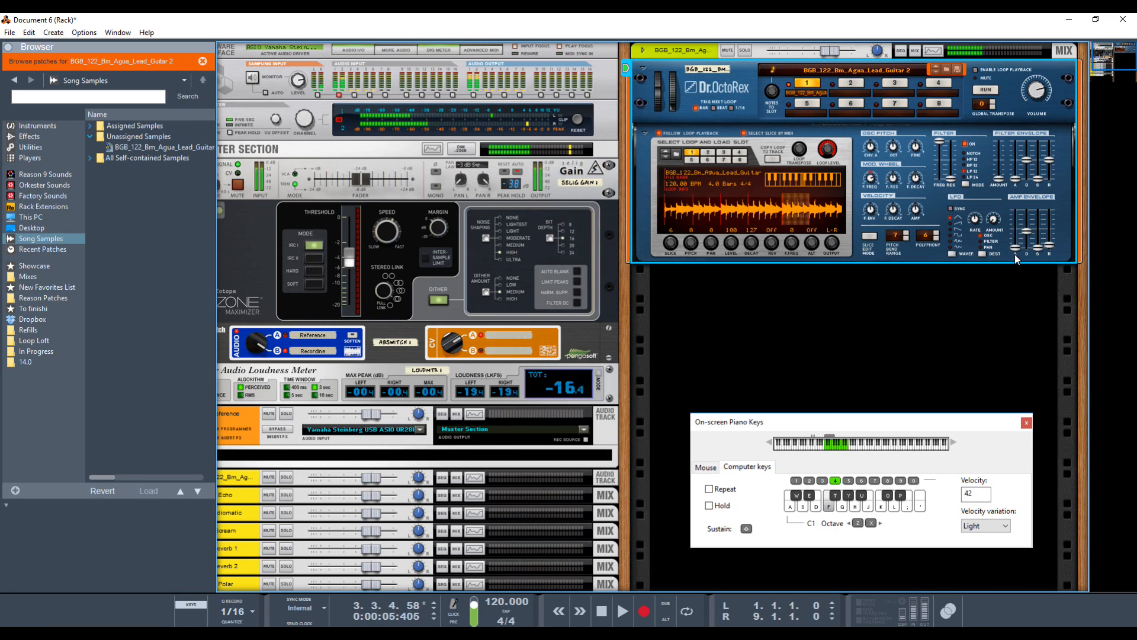
{"action": "key", "text": "f"}
{"action": "key", "text": "f"}
{"action": "key", "text": "s"}
Raise the Amp Envelope decay back to its maximum and set the attack to 65, playing slices to audition the sound.
{"action": "left_click_drag", "start_coordinate": [1022, 228], "coordinate": [1024, 178]}
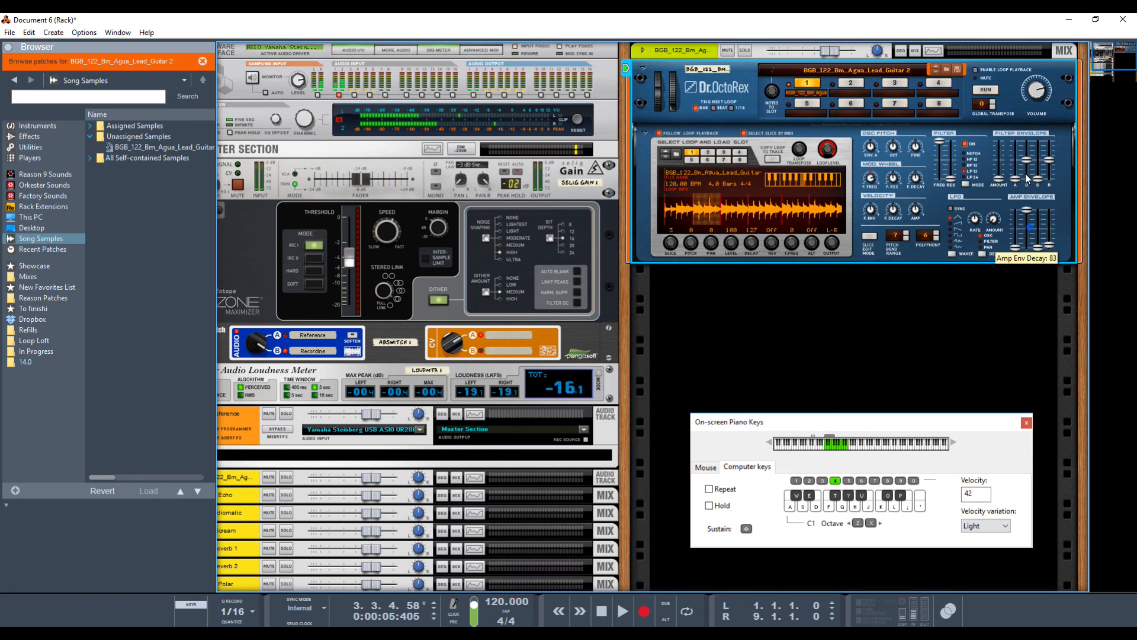
{"action": "left_click_drag", "start_coordinate": [1021, 249], "coordinate": [1017, 237]}
{"action": "key", "text": "f"}
{"action": "key", "text": "d"}
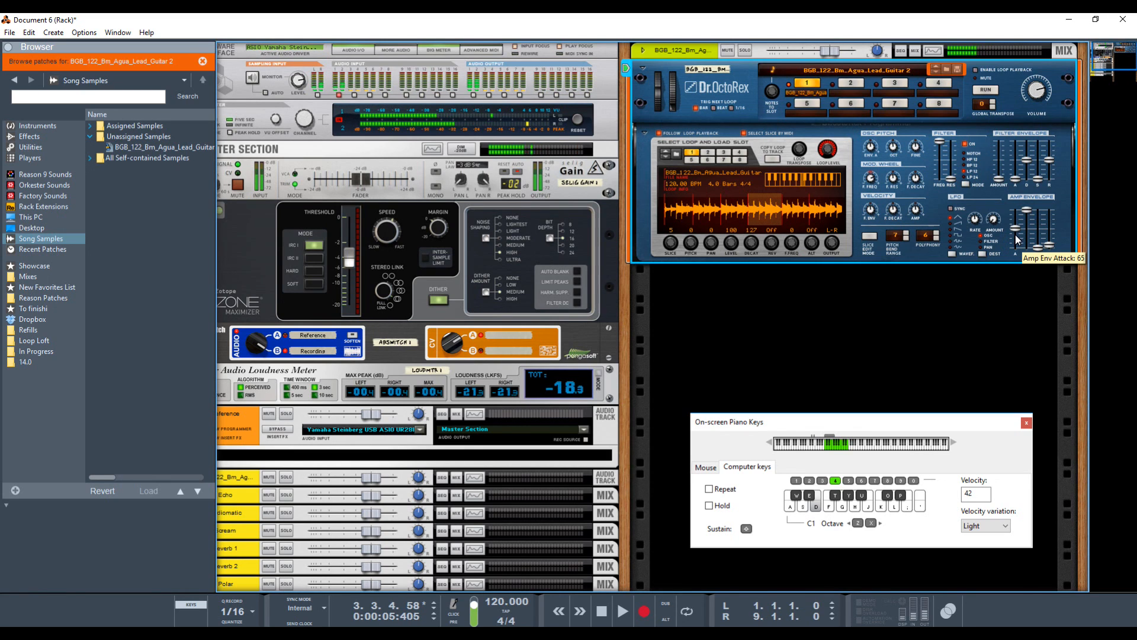
{"action": "key", "text": "f"}
{"action": "key", "text": "s"}
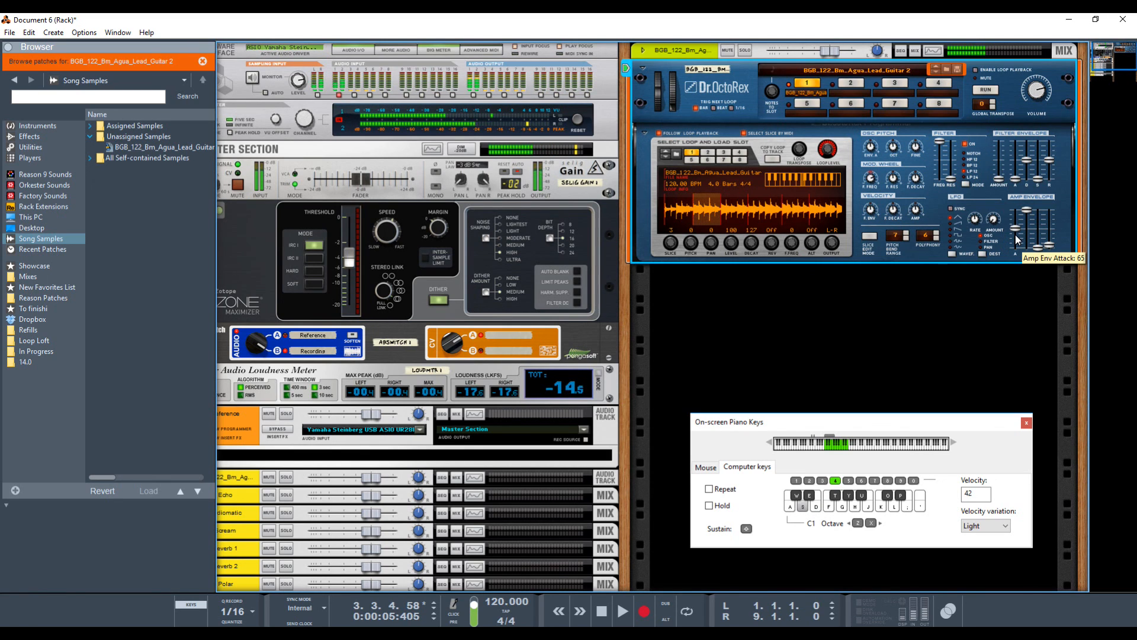
{"action": "key", "text": "d"}
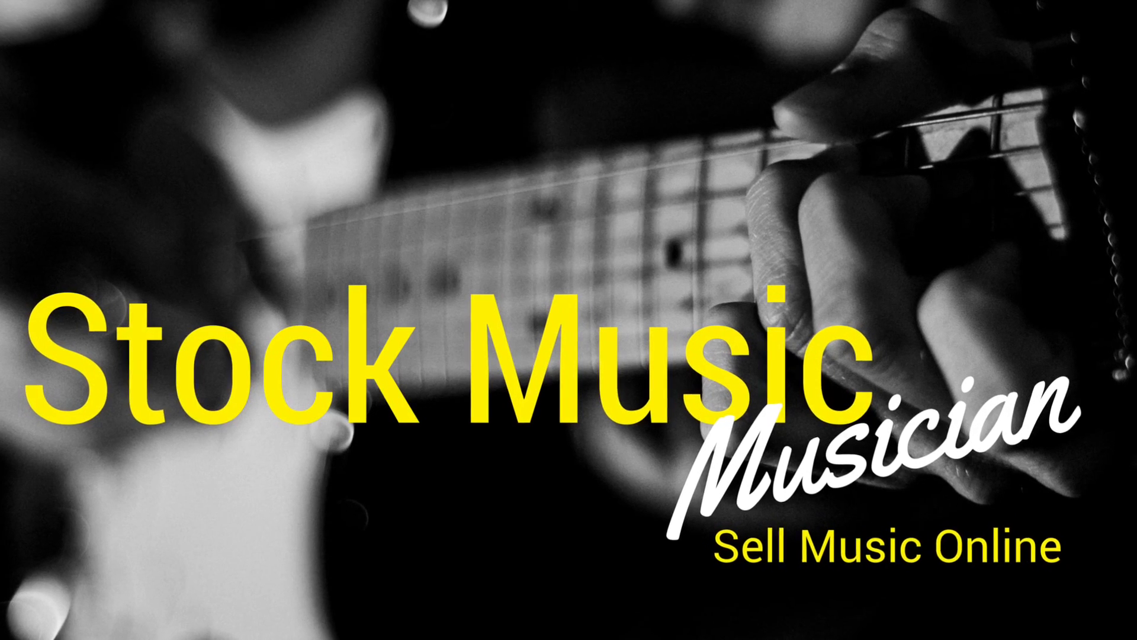